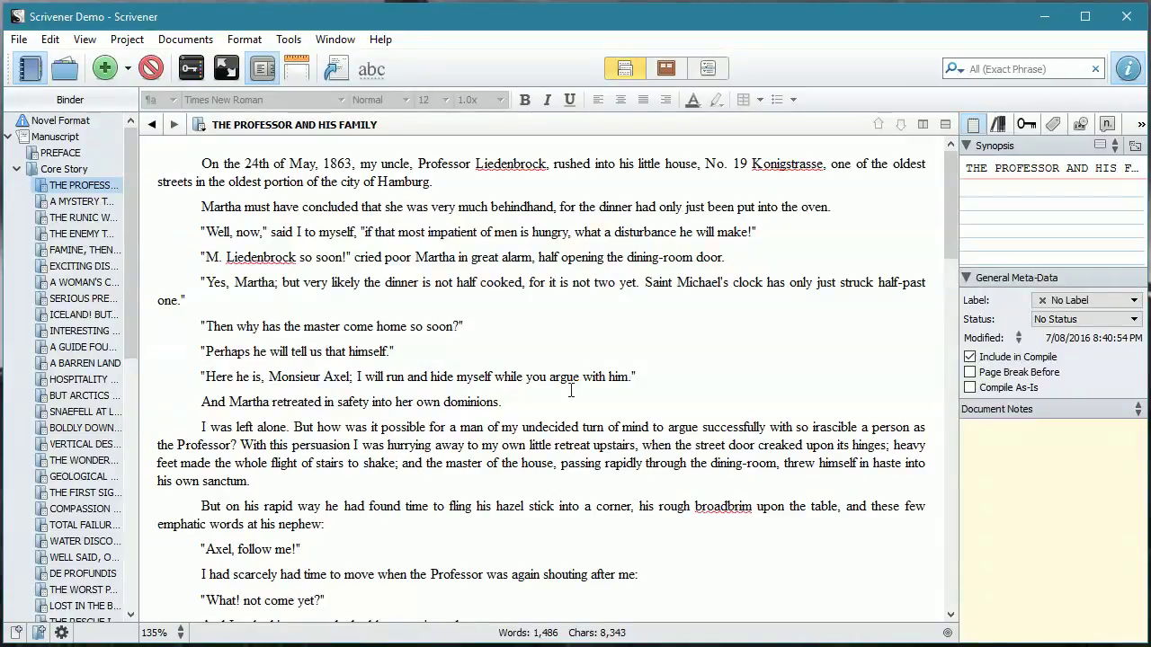
# Scroll the Binder to the E-Book front matter, expand it and view the Dedication page
pyautogui.moveTo(131, 252); pyautogui.dragTo(136, 530)
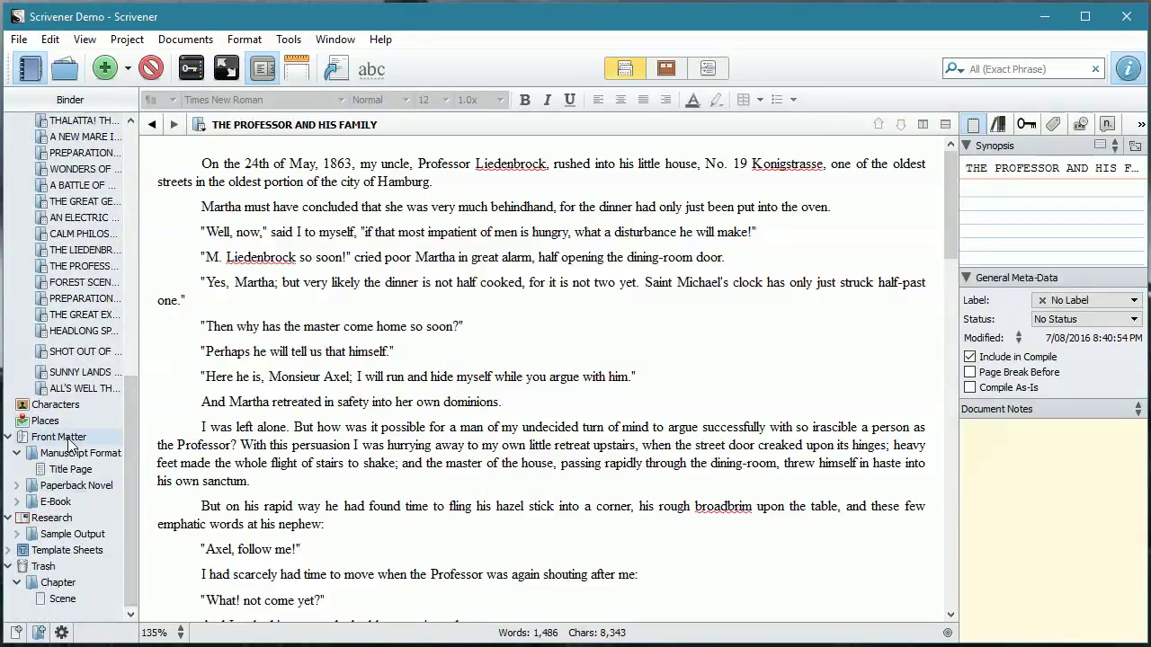
pyautogui.click(52, 502)
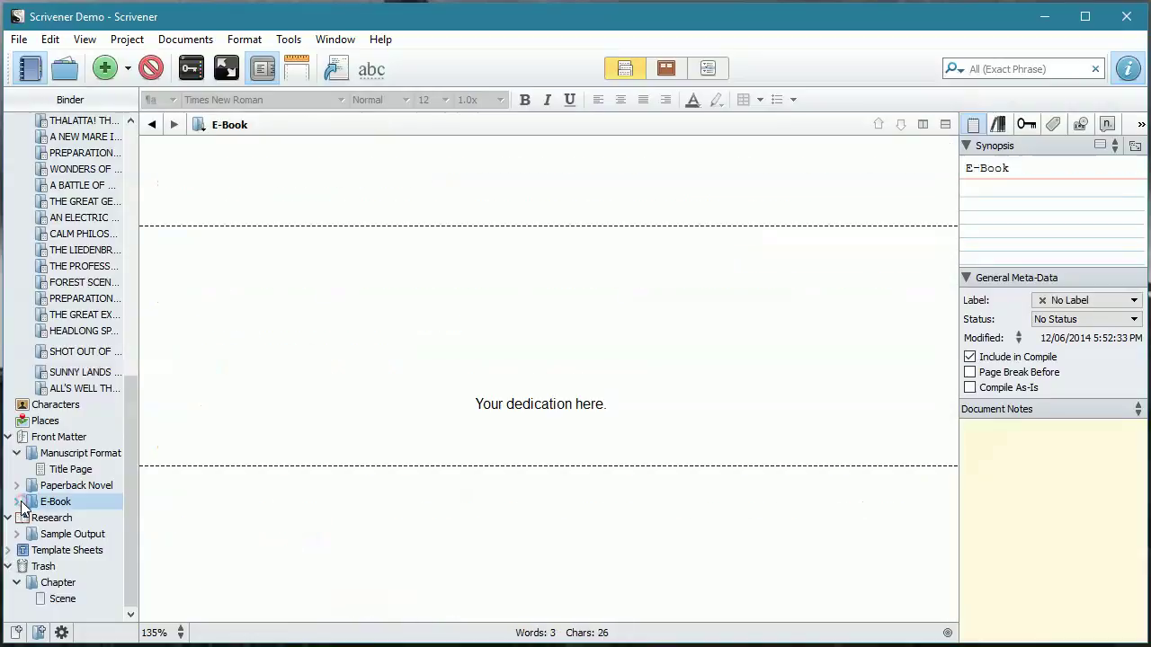
pyautogui.click(17, 502)
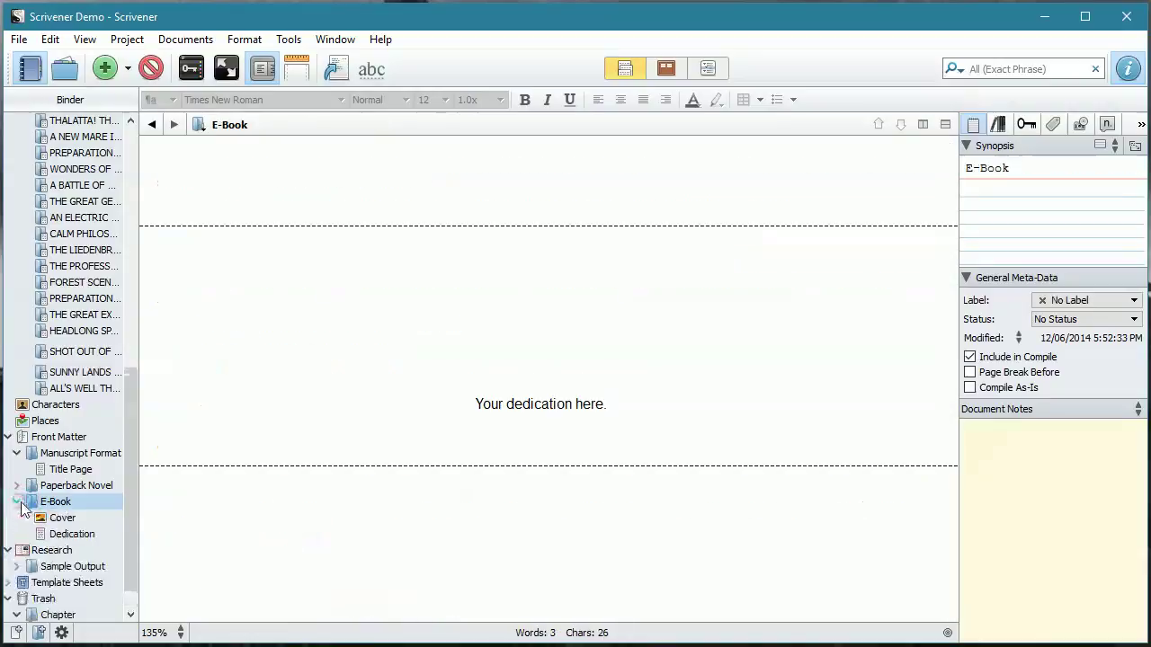
pyautogui.click(63, 534)
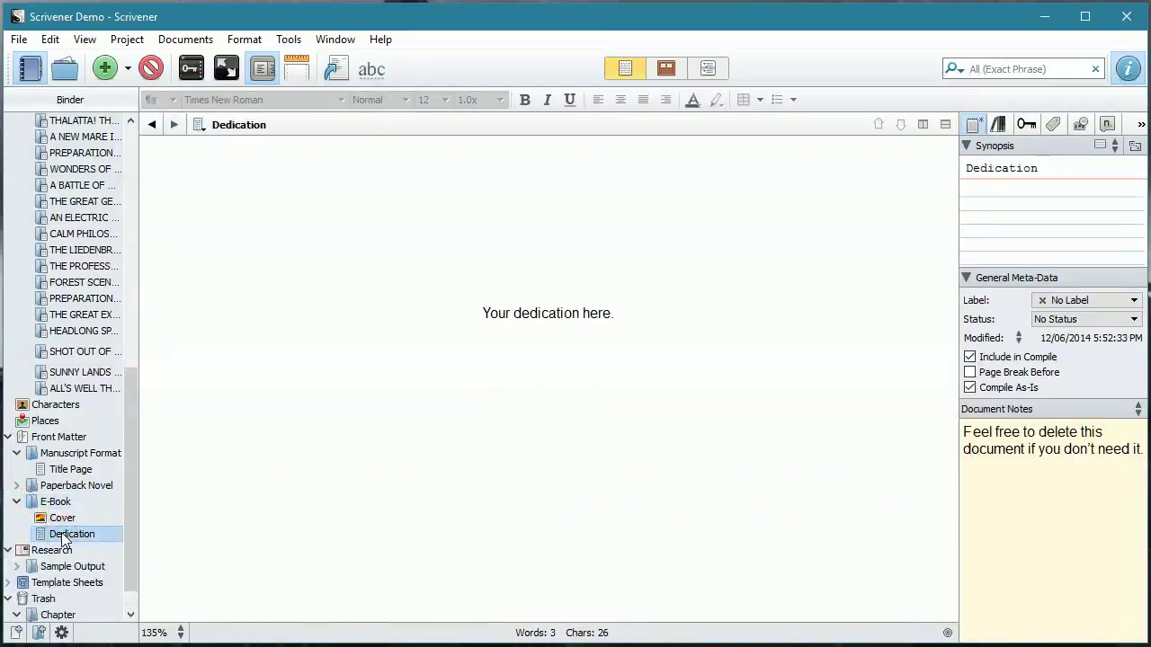
# View the placeholder 'MY NAME / MY GREAT NOVEL' cover image, scrolling through it
pyautogui.click(59, 519)
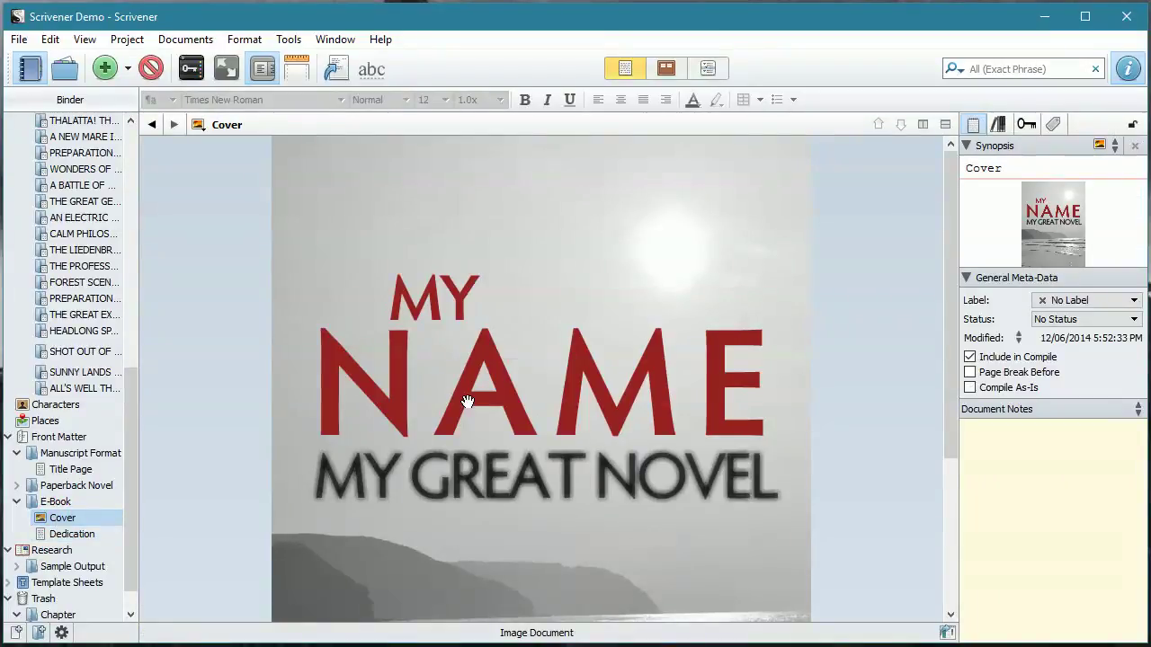
pyautogui.scroll(-3, 468, 401)
pyautogui.scroll(-1, 468, 402)
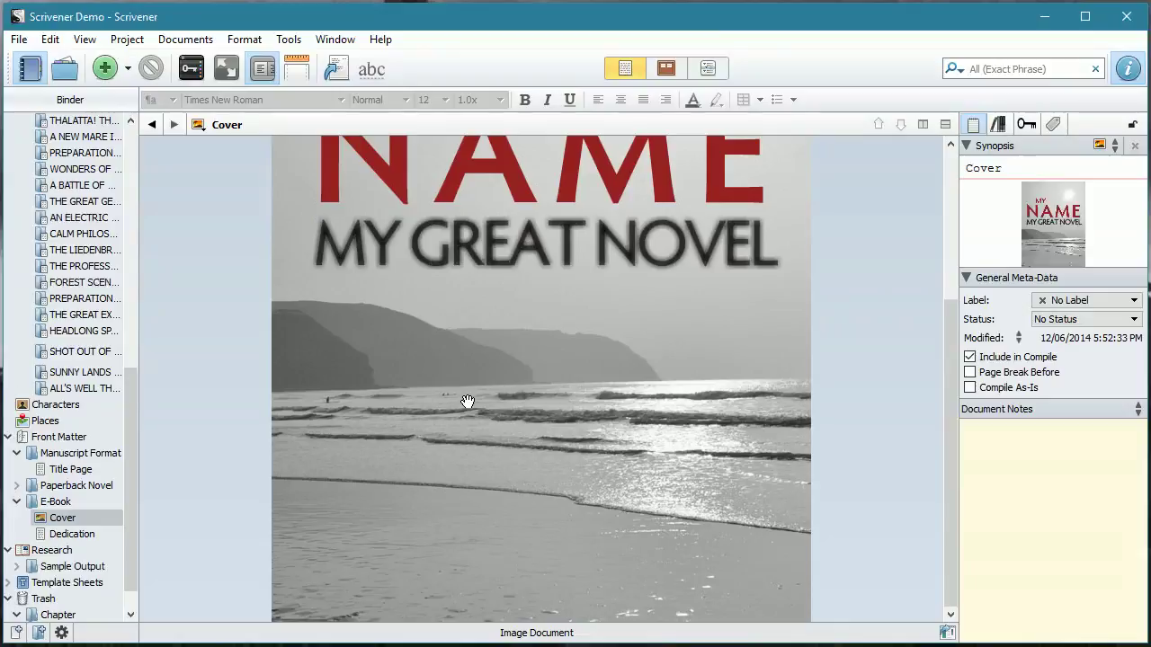
pyautogui.scroll(3, 468, 402)
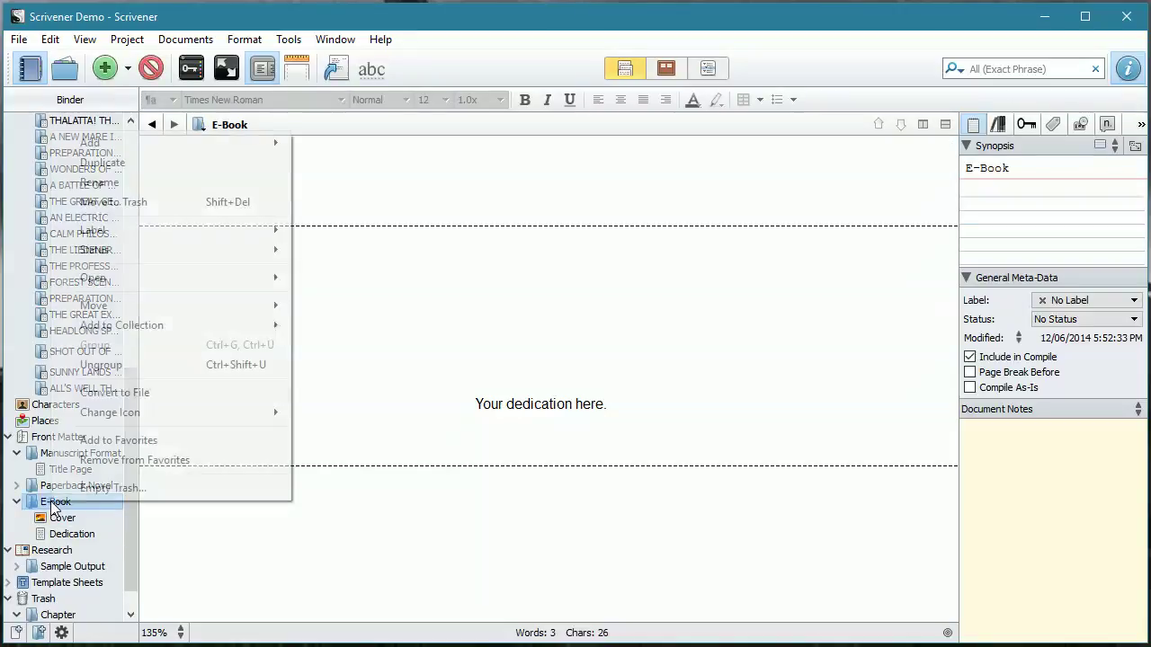
# Add Jules Verne Cover.jpg to the E-Book folder via Add > Files and move it just below Cover
pyautogui.rightClick(53, 502)
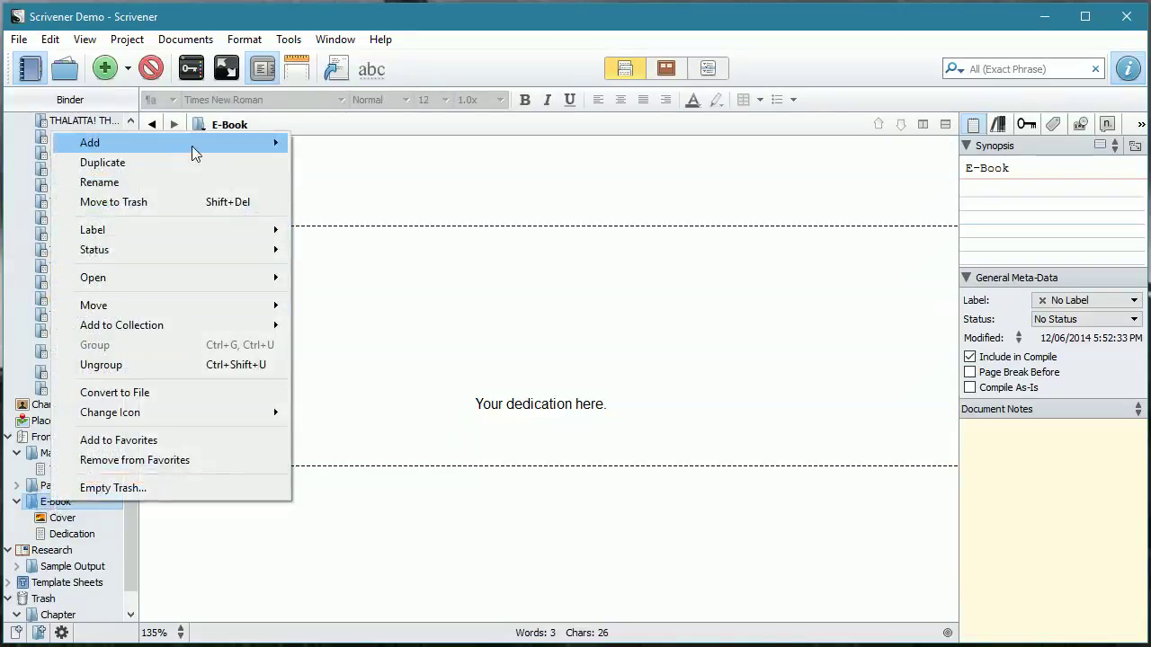
pyautogui.moveTo(193, 144)
pyautogui.click(325, 212)
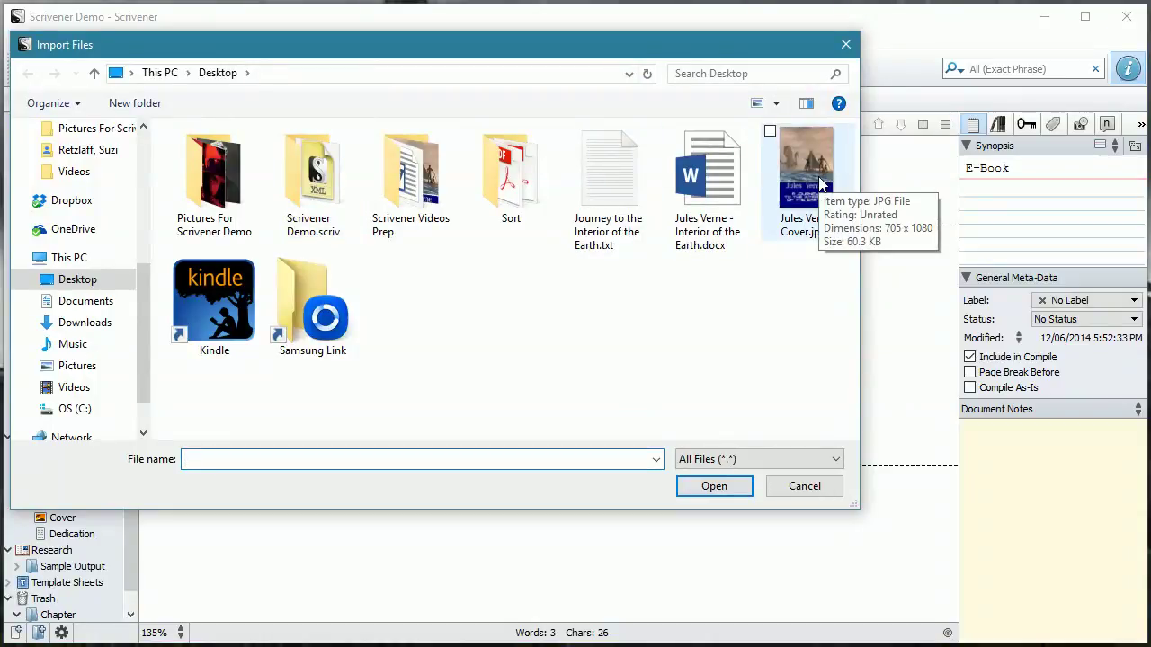
pyautogui.click(820, 185)
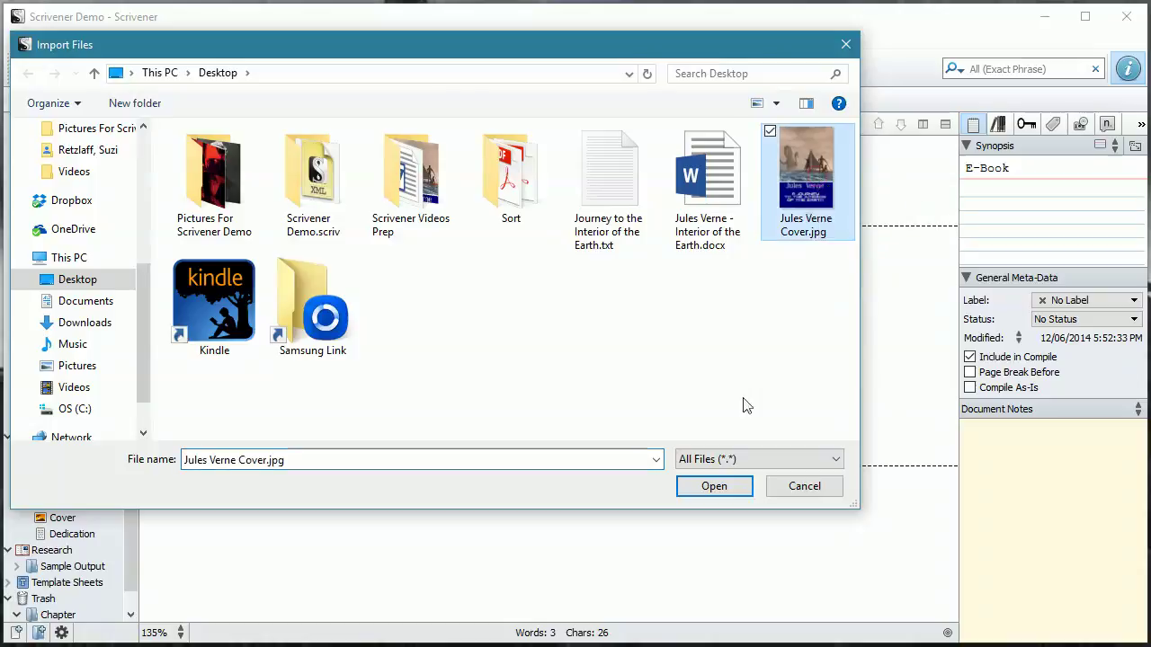
pyautogui.click(714, 486)
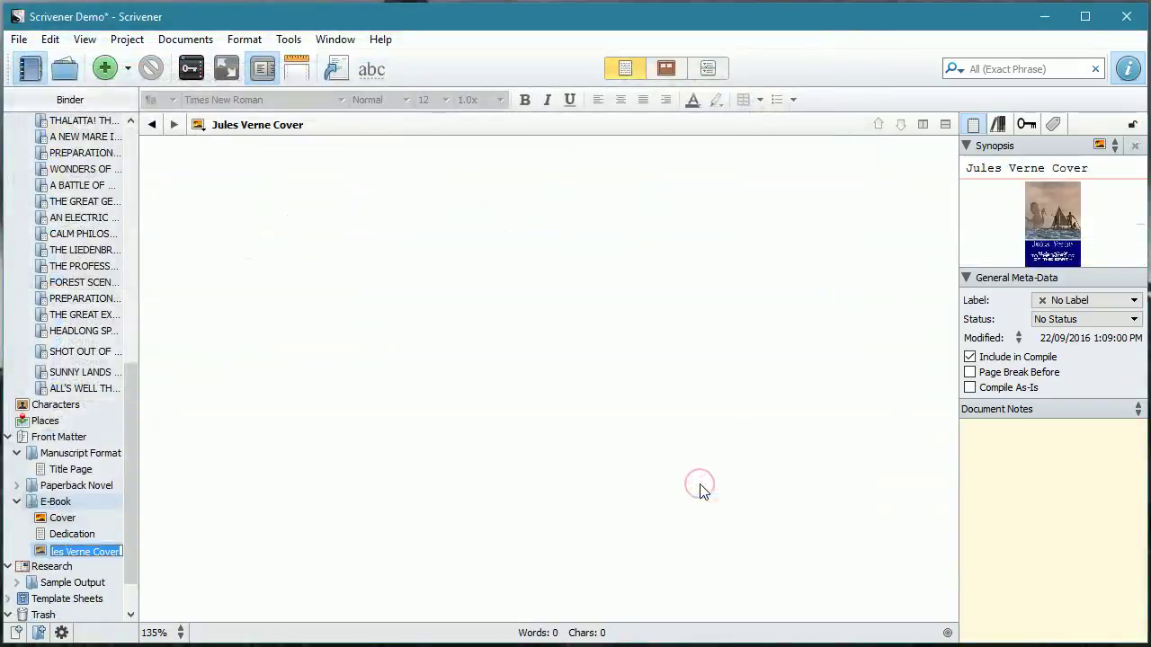
pyautogui.click(46, 553)
pyautogui.moveTo(45, 552); pyautogui.dragTo(45, 533)
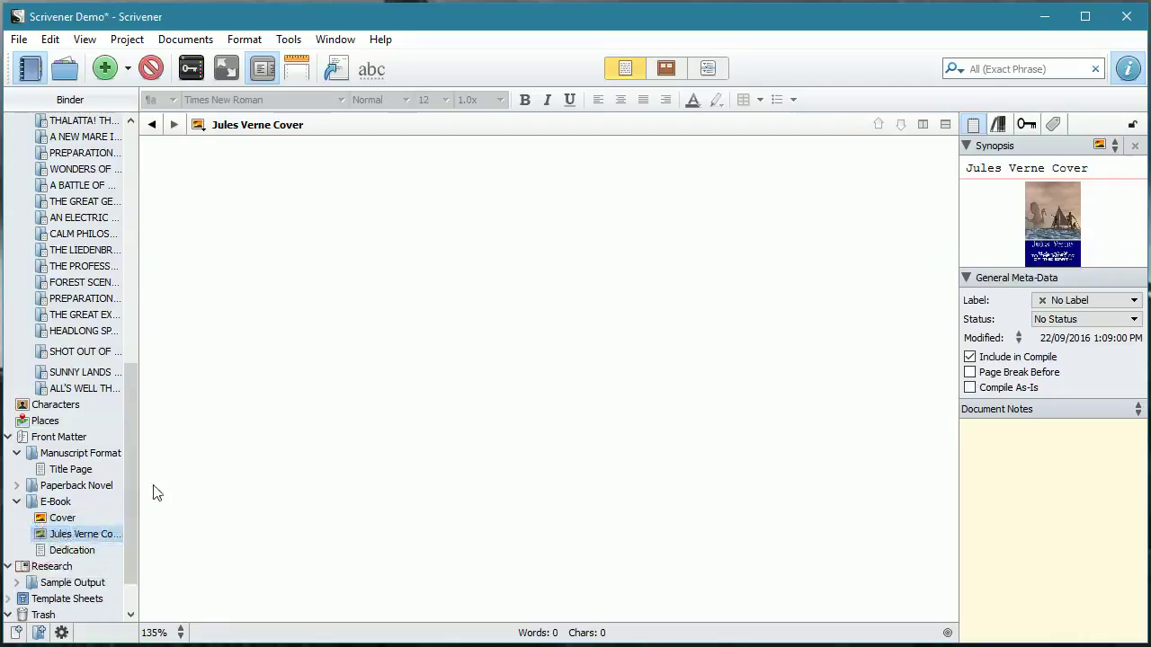
# Set the compile format to Scrivener Demo with the E-Book folder as front matter
pyautogui.click(339, 72)
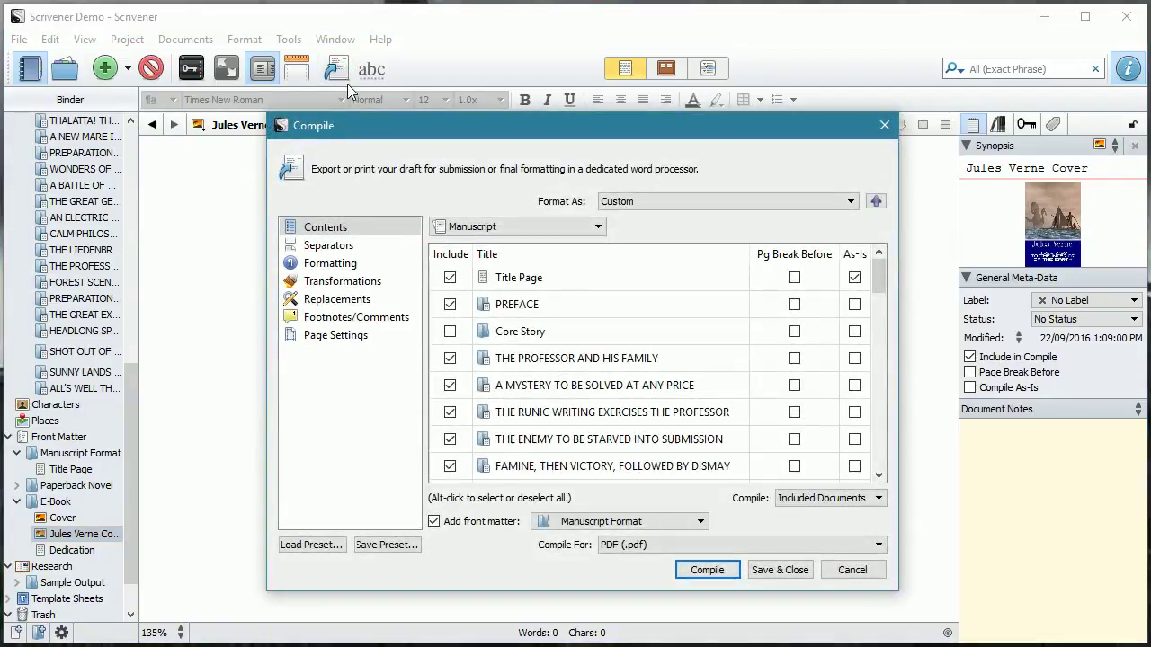
pyautogui.click(700, 202)
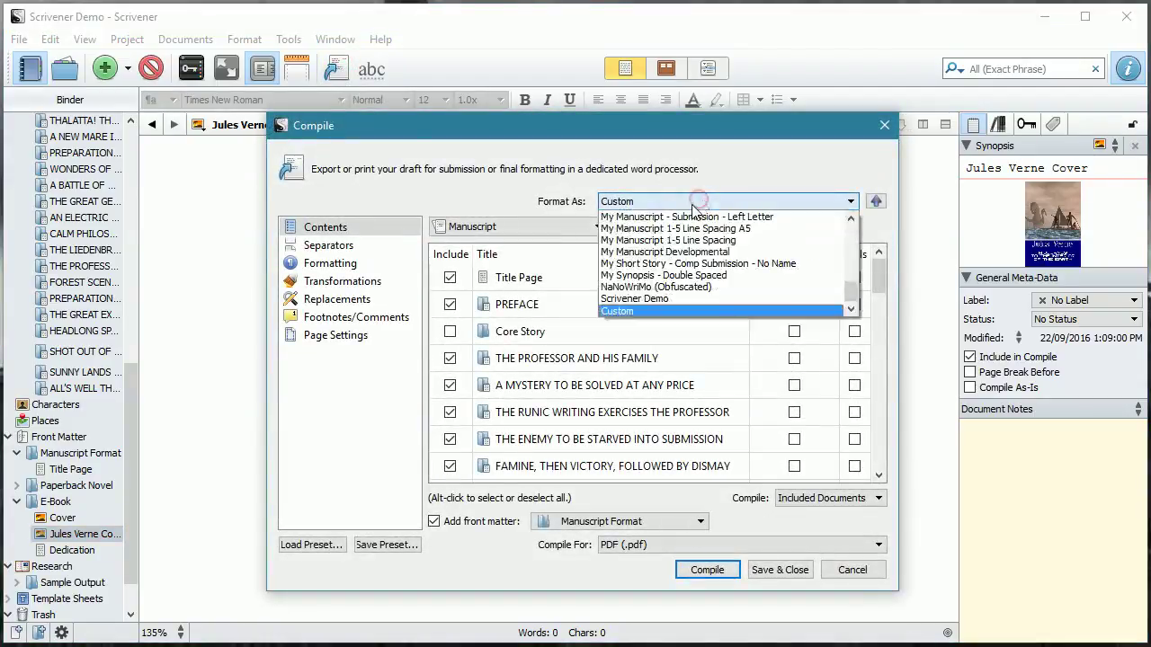
pyautogui.click(624, 302)
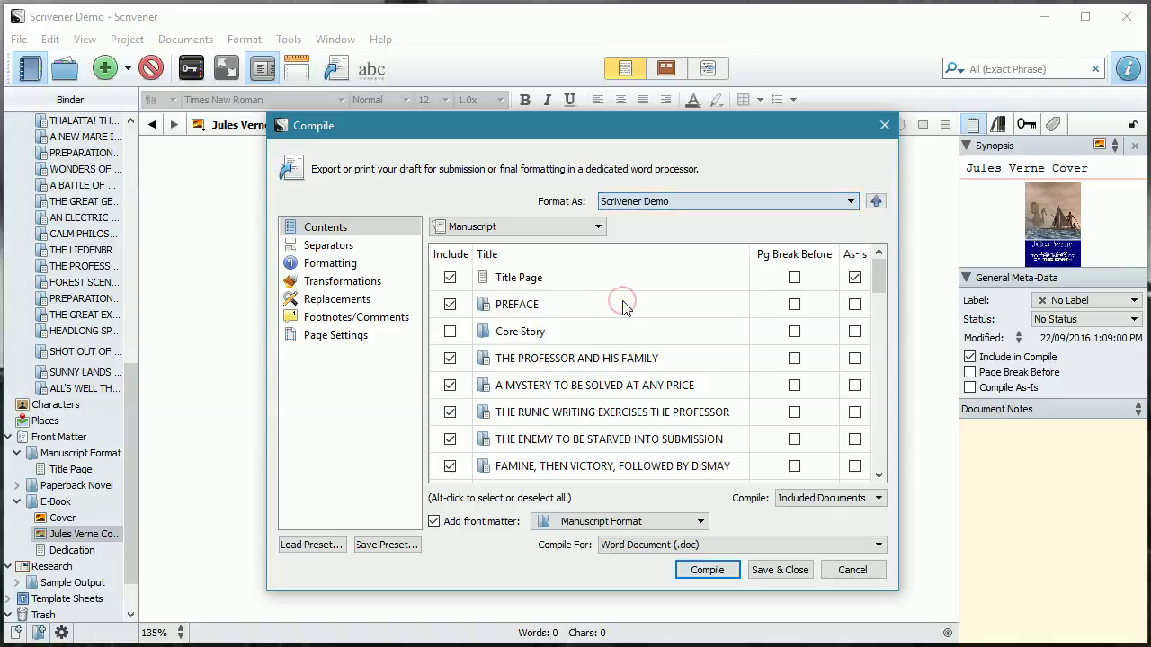
pyautogui.click(653, 525)
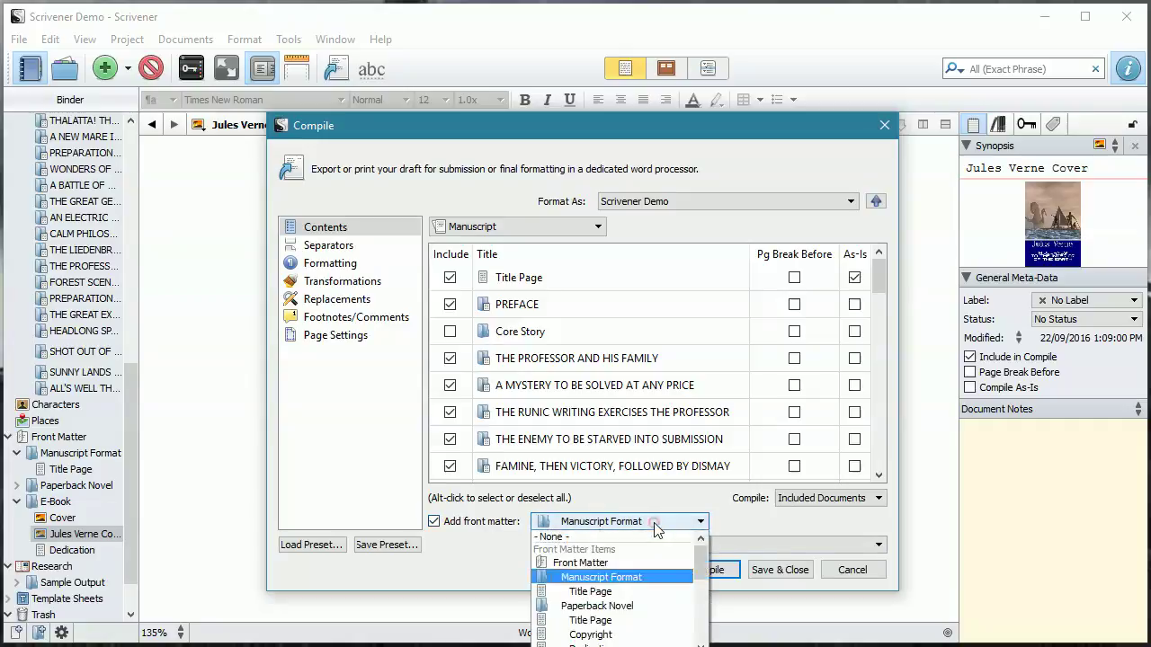
pyautogui.scroll(-2, 609, 565)
pyautogui.scroll(-1, 610, 565)
pyautogui.click(604, 550)
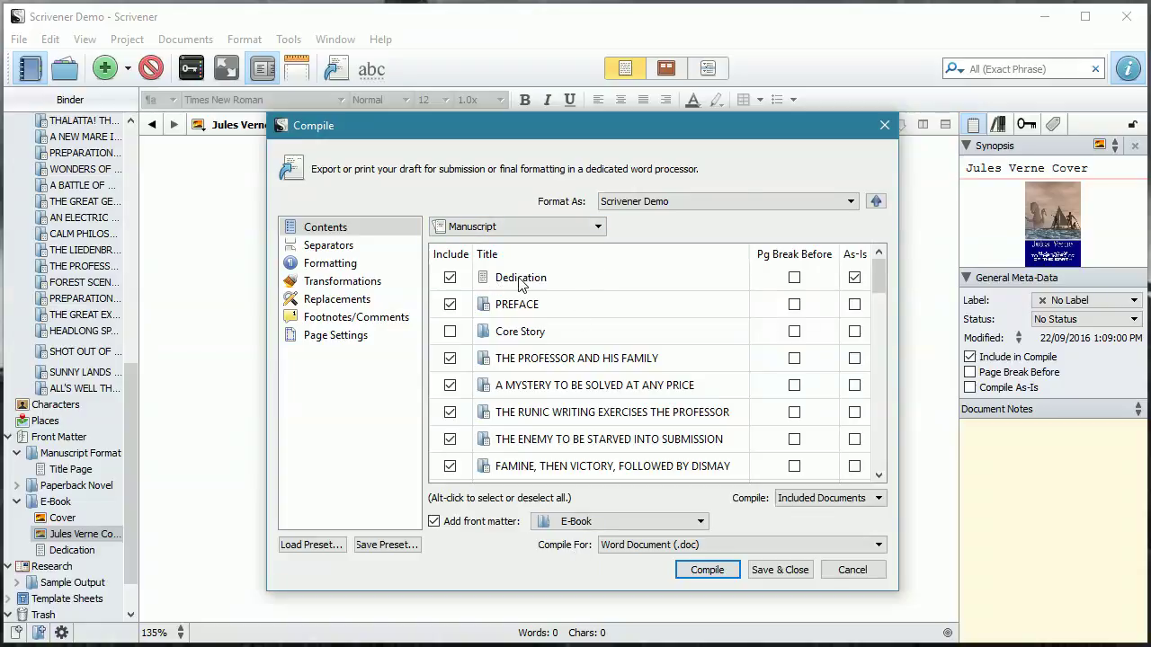
# Set the compile output to ePub eBook (.epub)
pyautogui.click(643, 544)
pyautogui.scroll(-4, 661, 607)
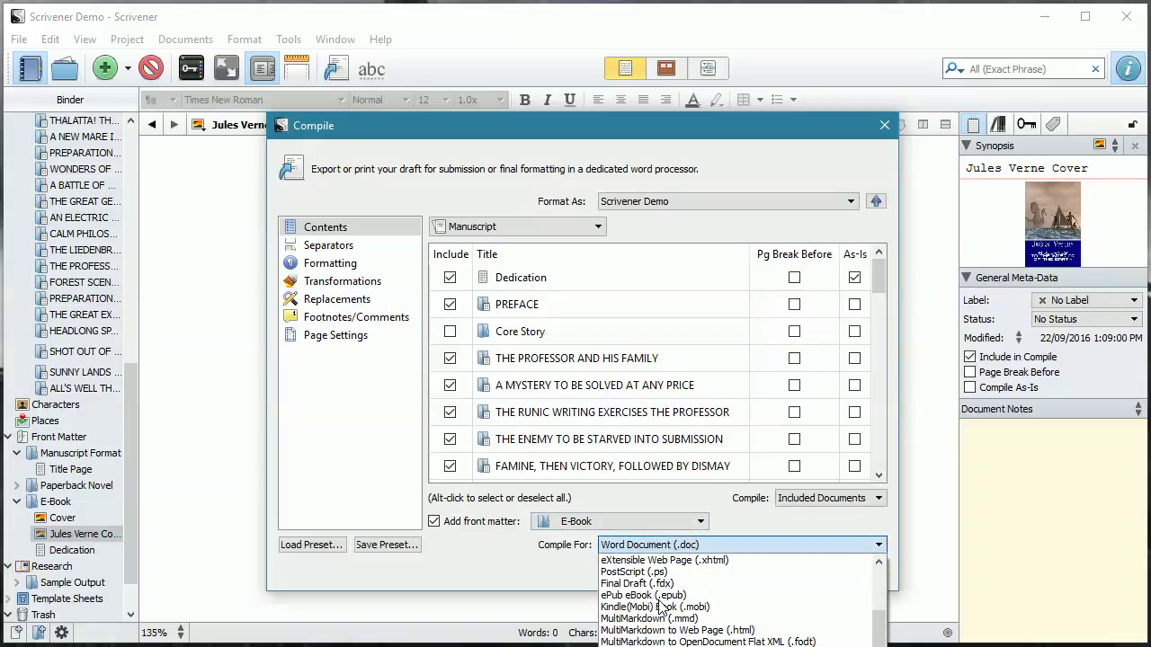
pyautogui.click(636, 595)
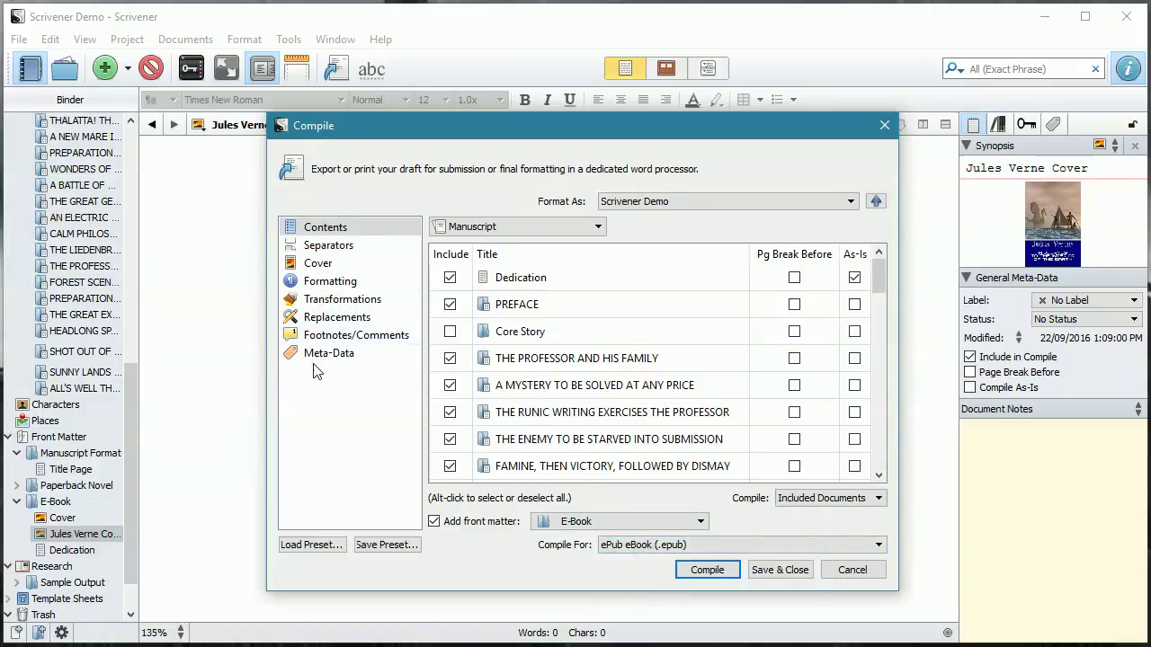
# Make Jules Verne Cover the ebook cover image, then show the Meta-Data fields
pyautogui.click(309, 266)
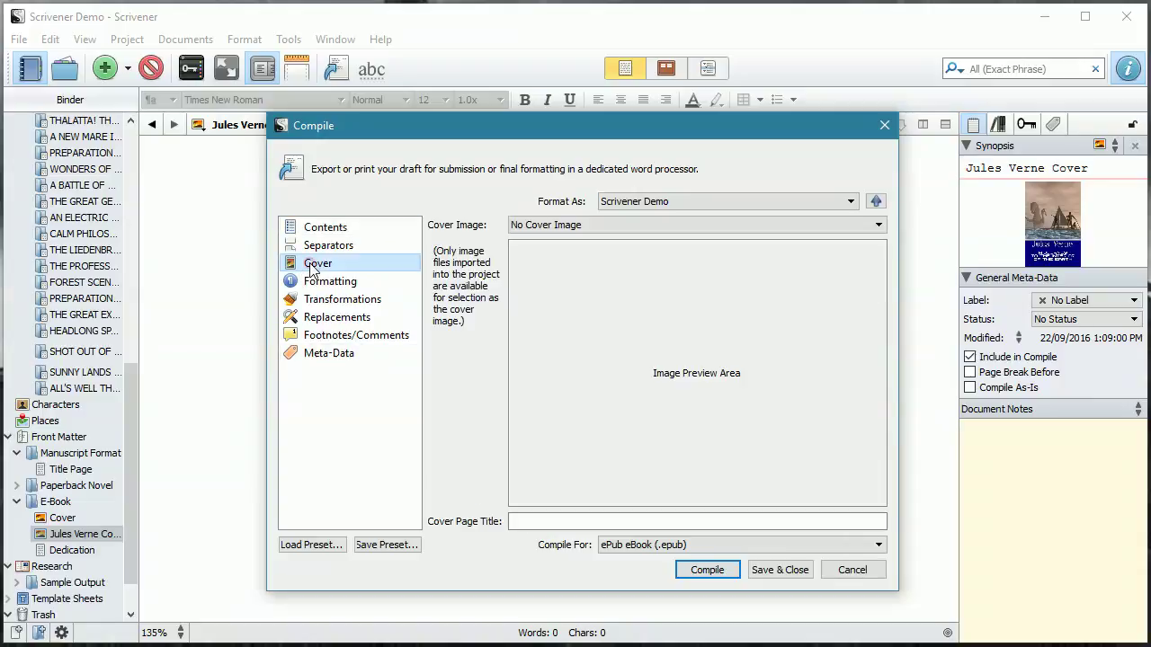
pyautogui.click(614, 221)
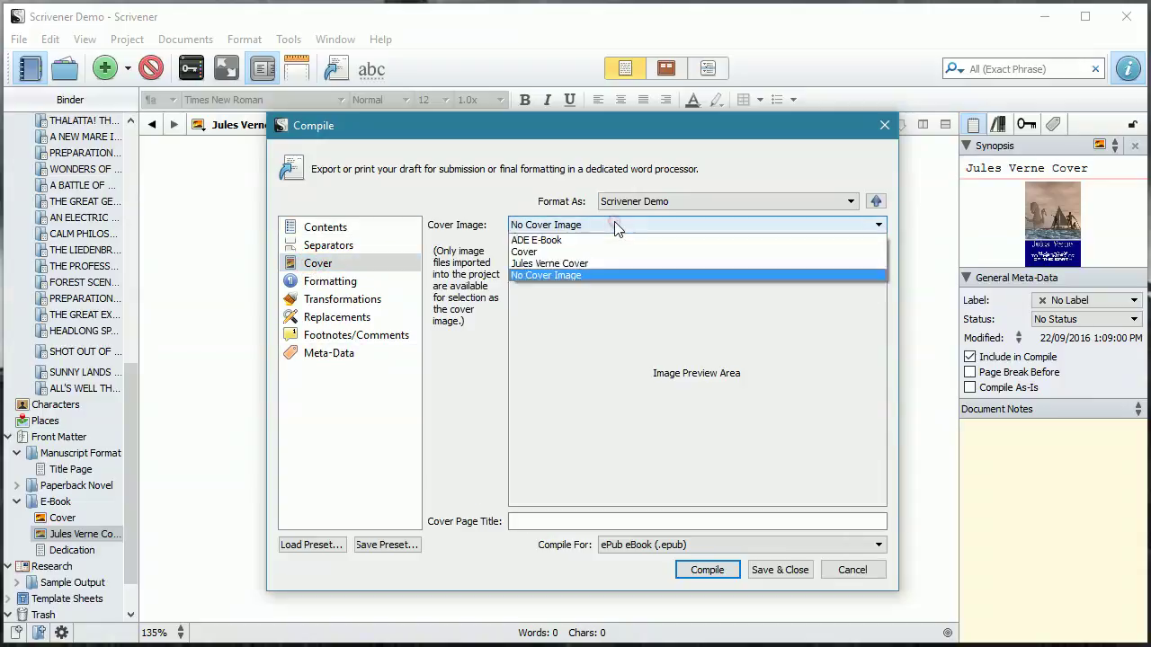
pyautogui.click(552, 263)
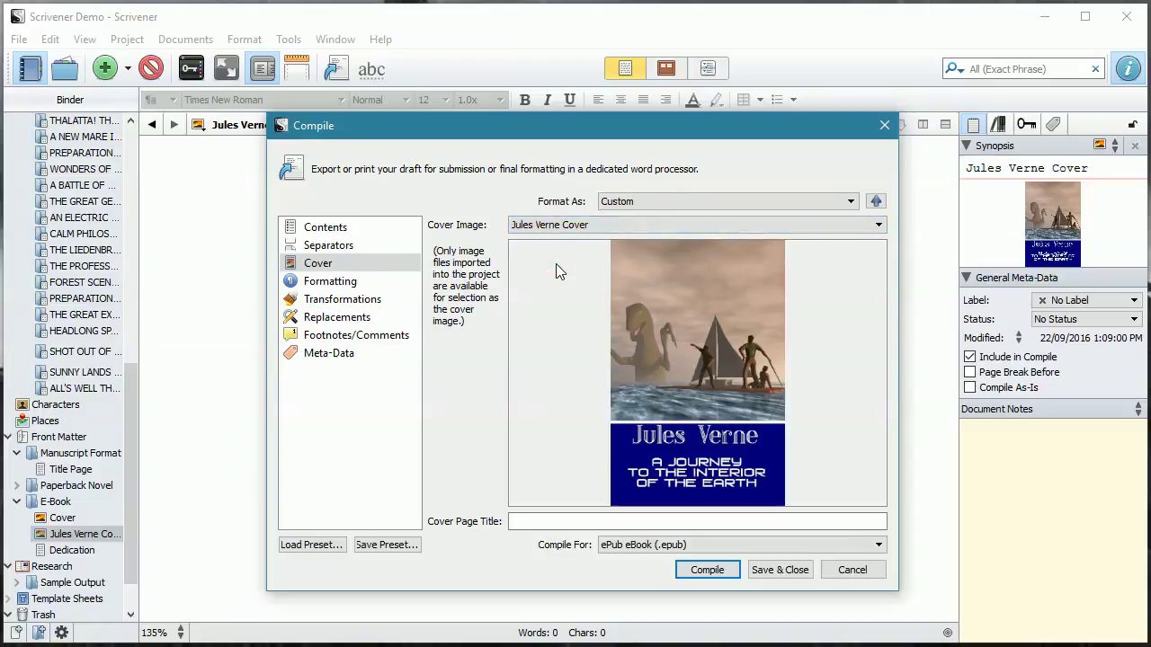
pyautogui.click(316, 355)
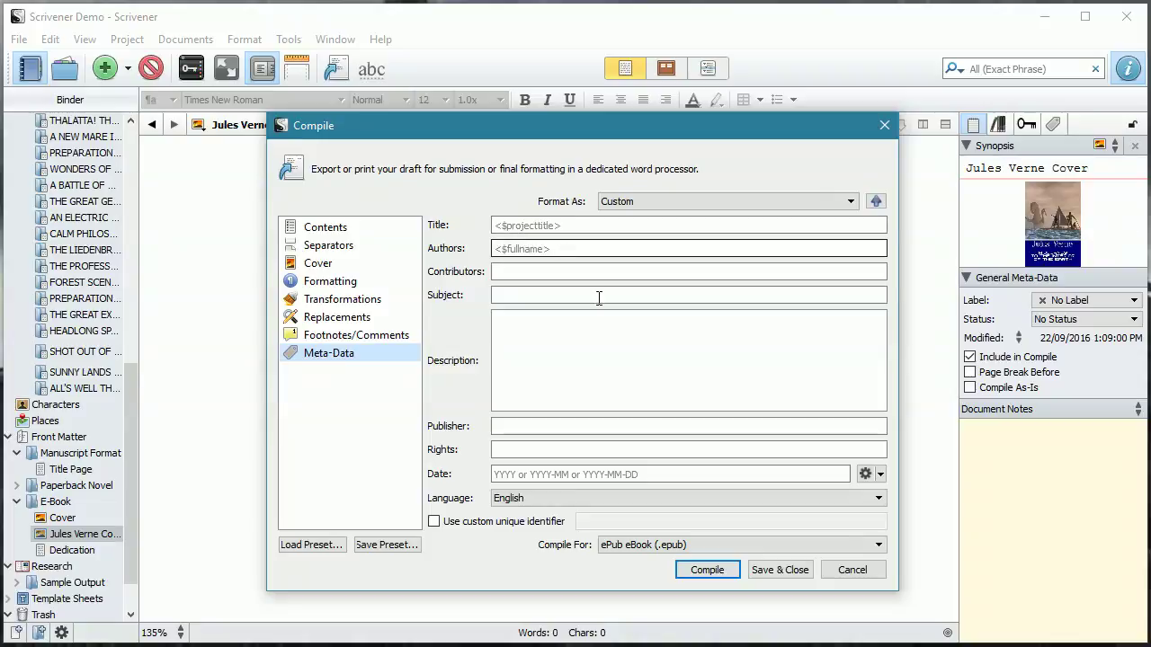
# Compile and save the ePub to the Desktop as 'Jules Verne', then acknowledge the success message
pyautogui.click(722, 569)
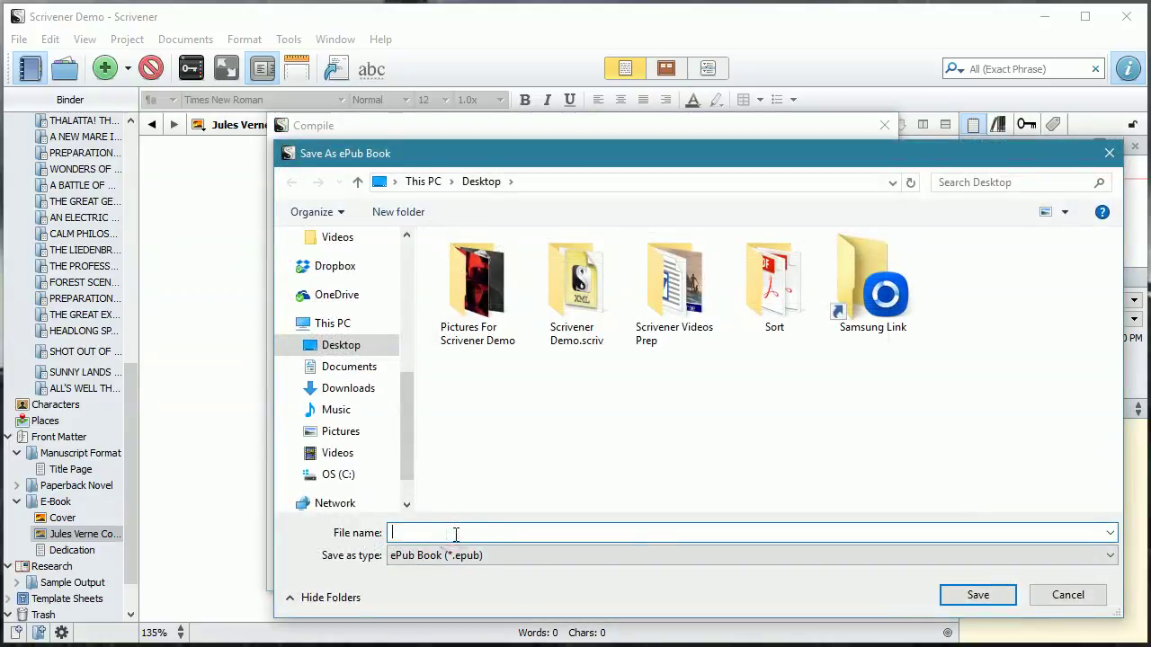
pyautogui.write('Jul')
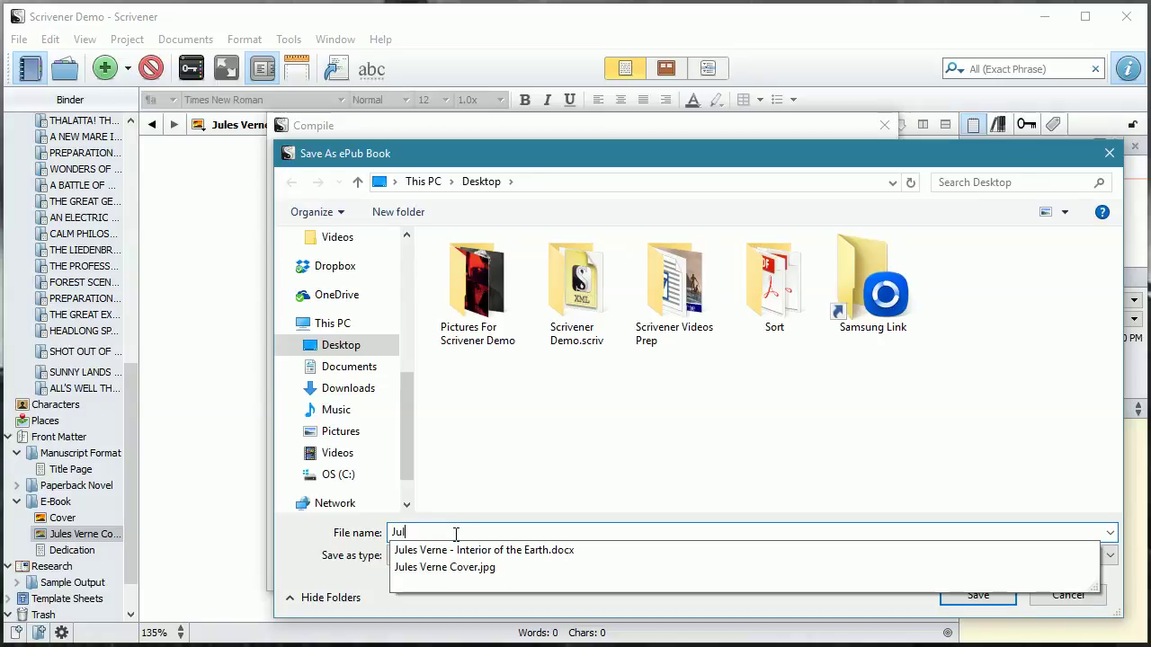
pyautogui.write('es Verne')
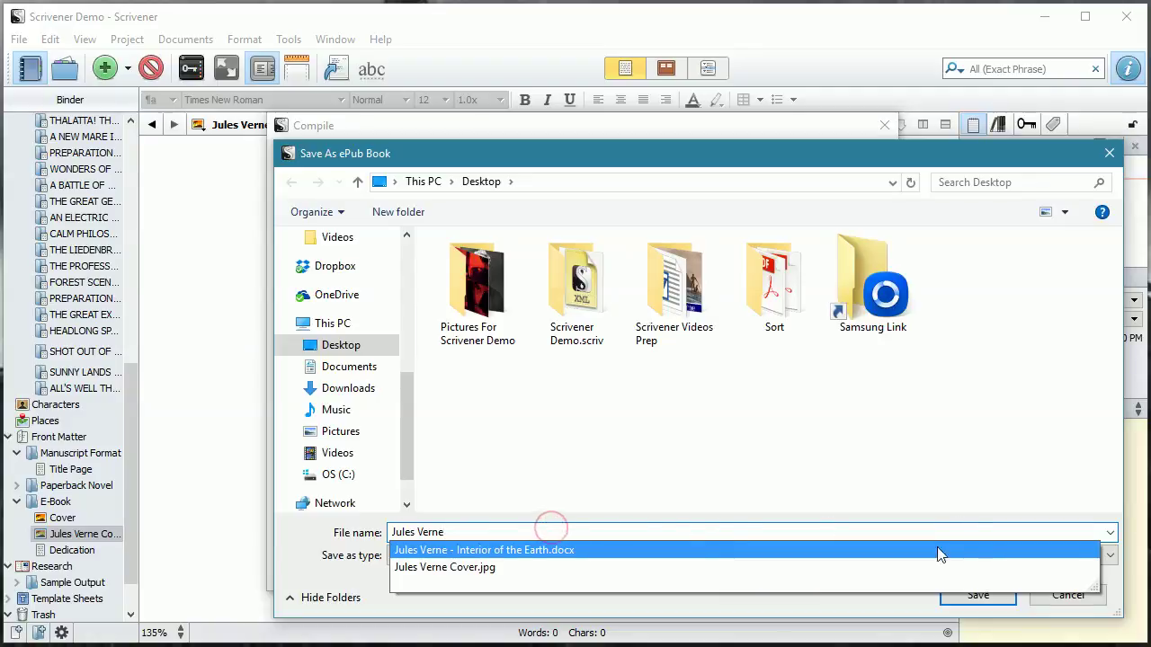
pyautogui.click(1002, 459)
pyautogui.click(978, 595)
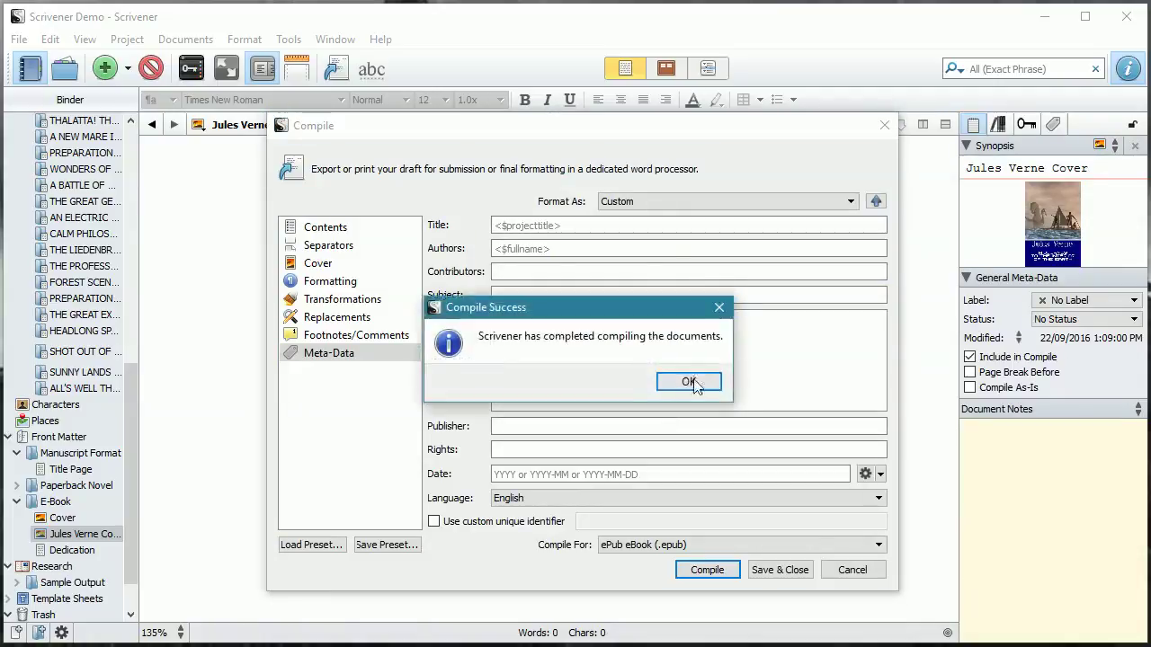
pyautogui.click(688, 382)
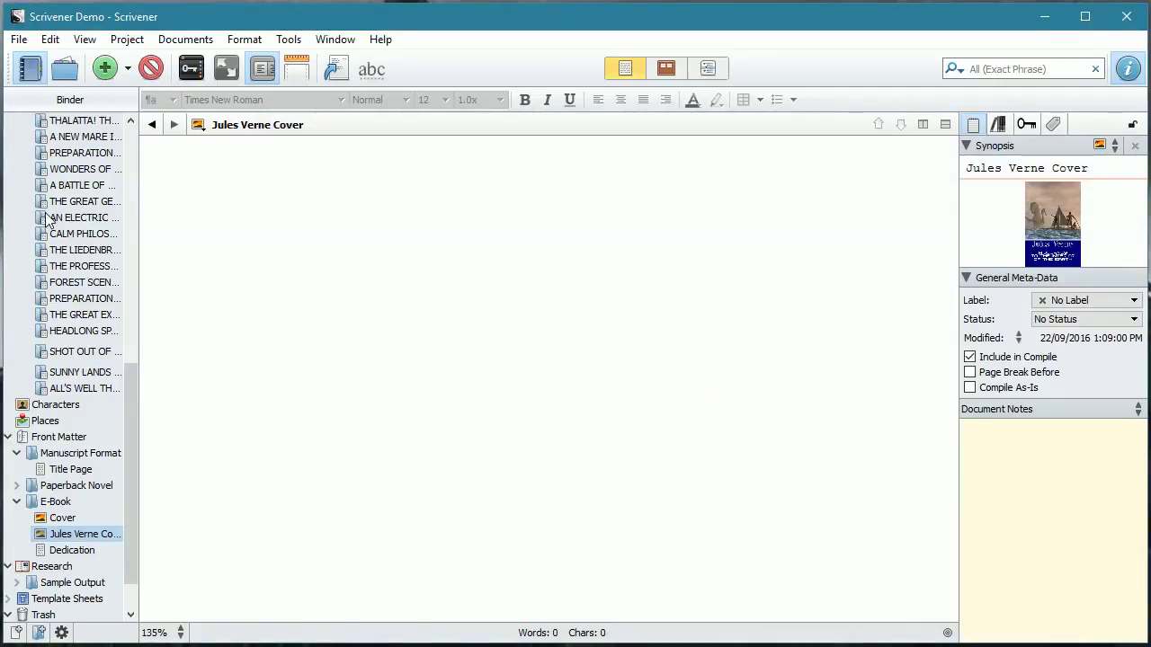
# Open Chrome's Apps page and launch Simple EPUB Reader
pyautogui.click(325, 635)
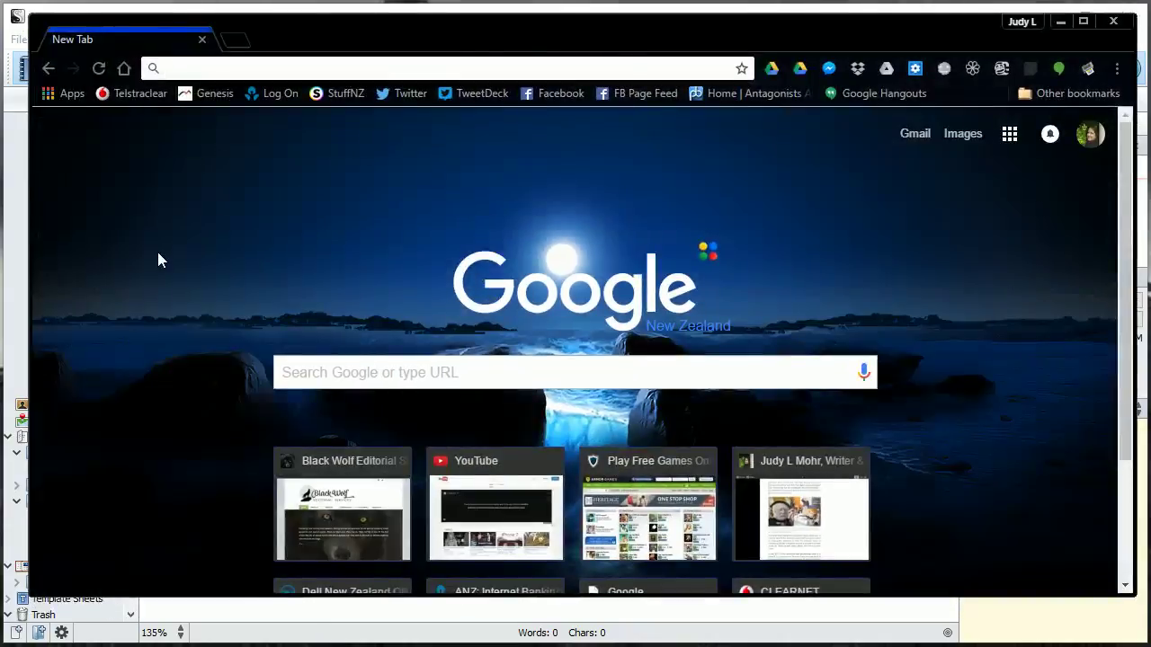
pyautogui.click(68, 95)
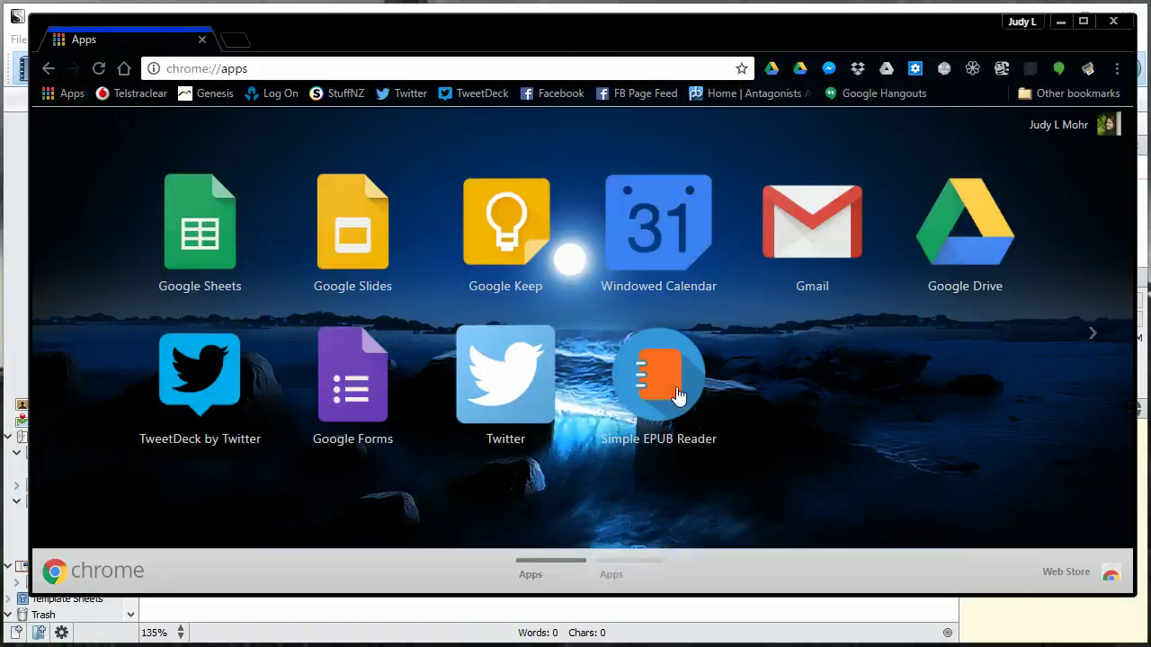
pyautogui.click(679, 396)
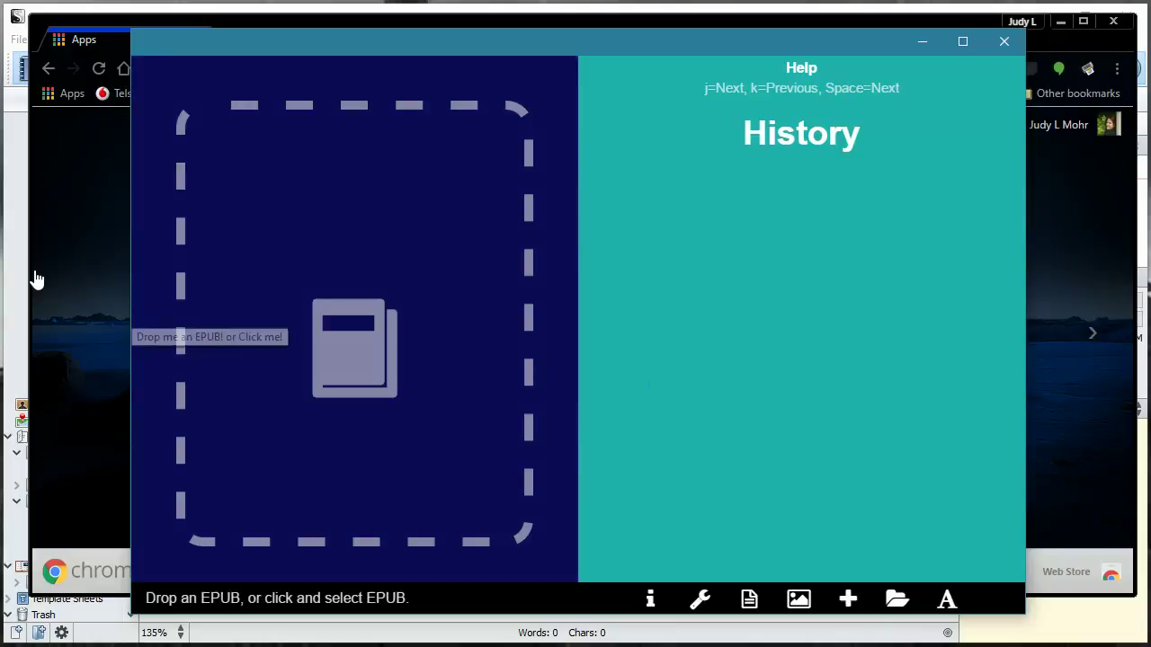
# Load the ePub and page from its Jules Verne cover into Chapter One, then close the reader
pyautogui.moveTo(36, 280); pyautogui.dragTo(370, 287)
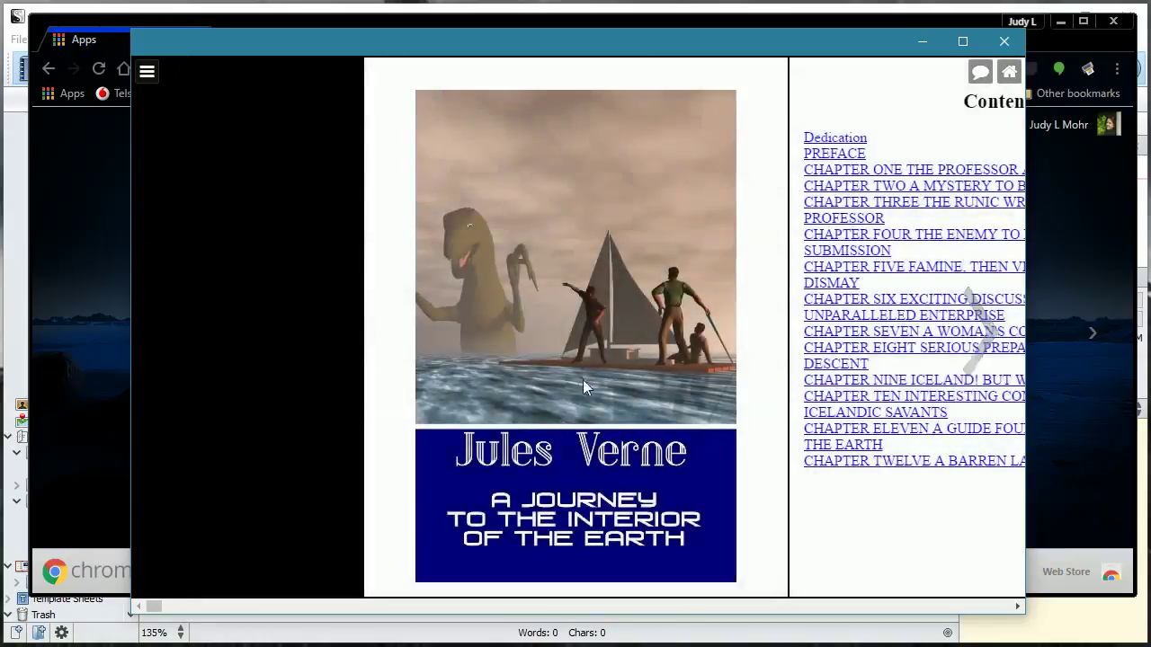
pyautogui.click(985, 333)
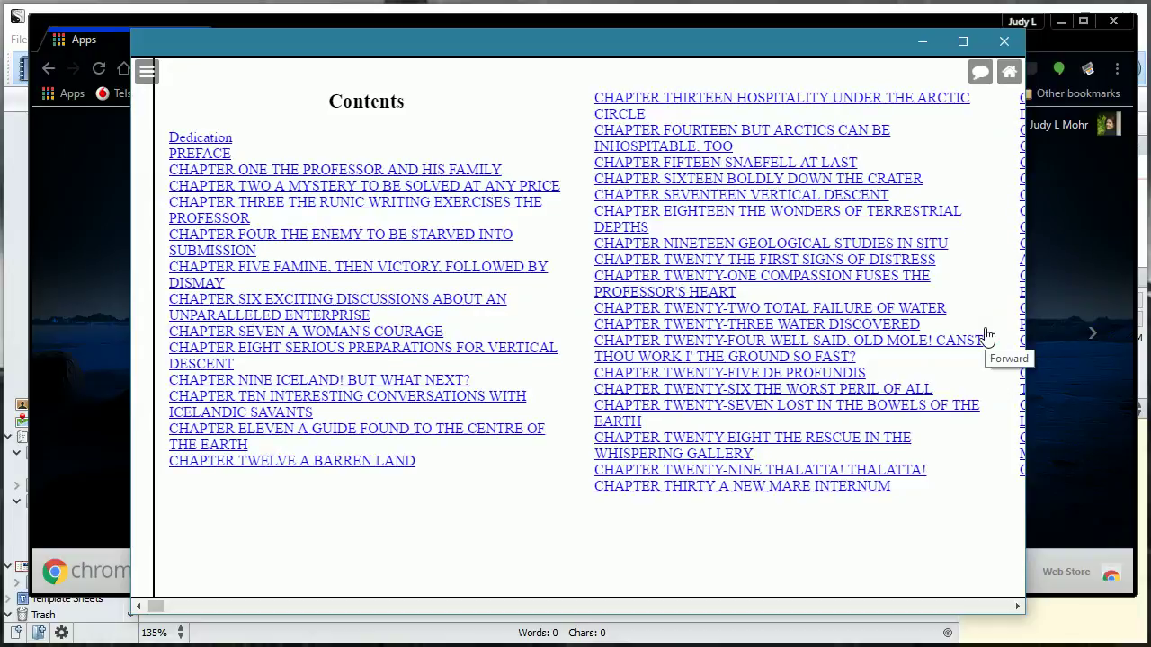
pyautogui.click(995, 331)
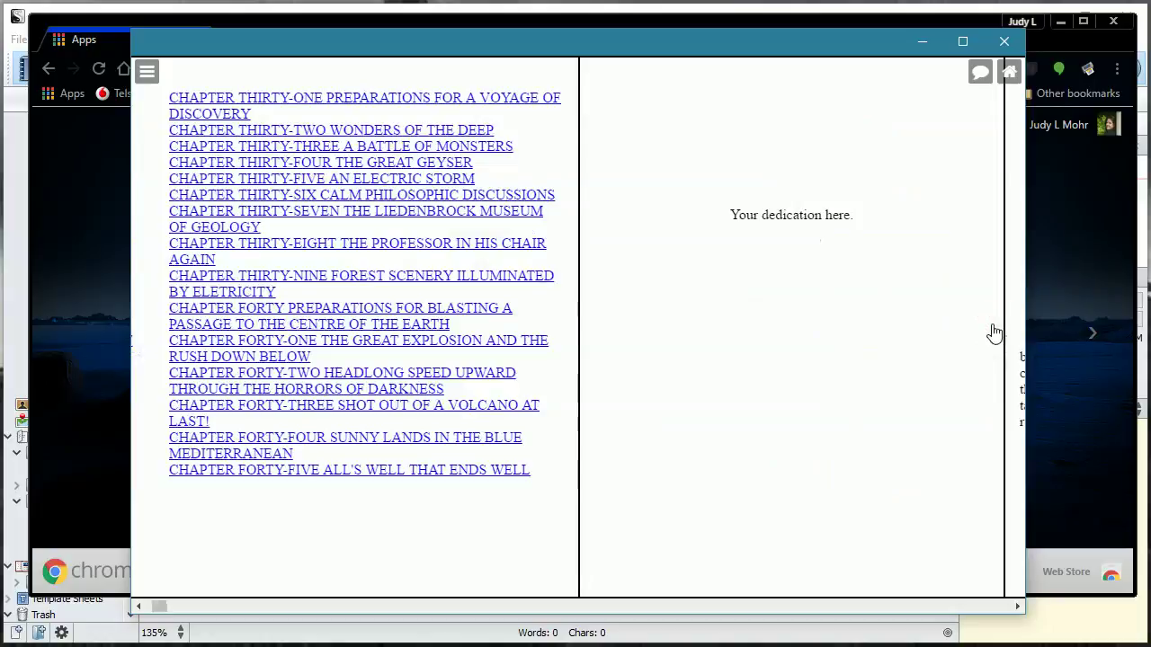
pyautogui.click(995, 331)
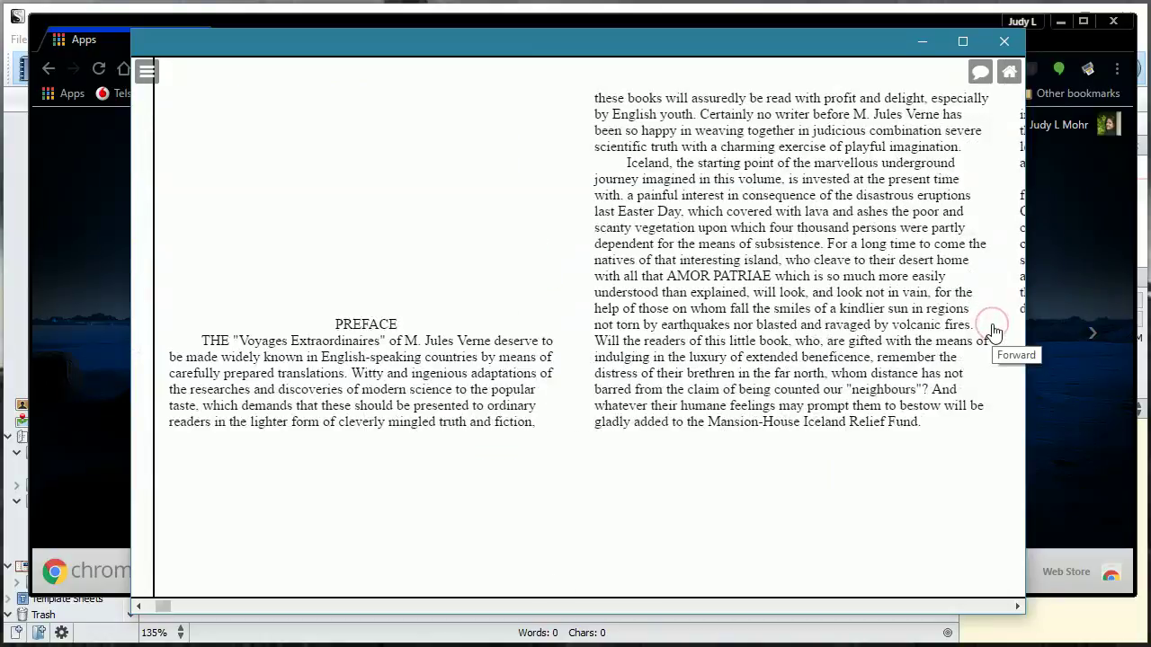
pyautogui.click(995, 331)
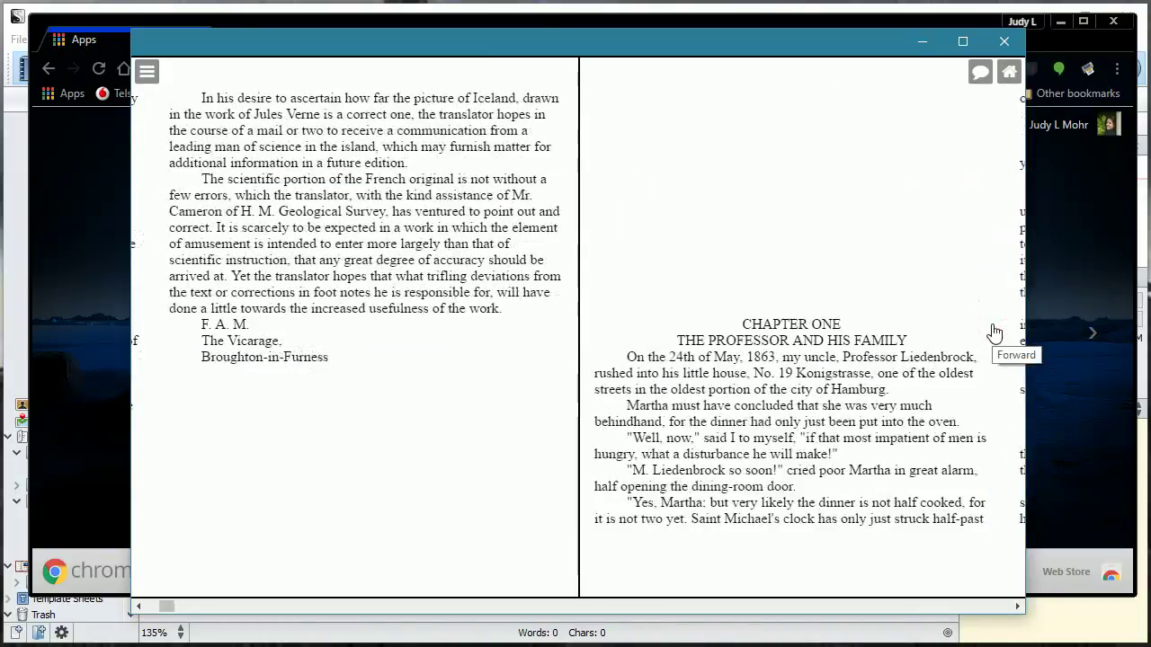
pyautogui.click(993, 333)
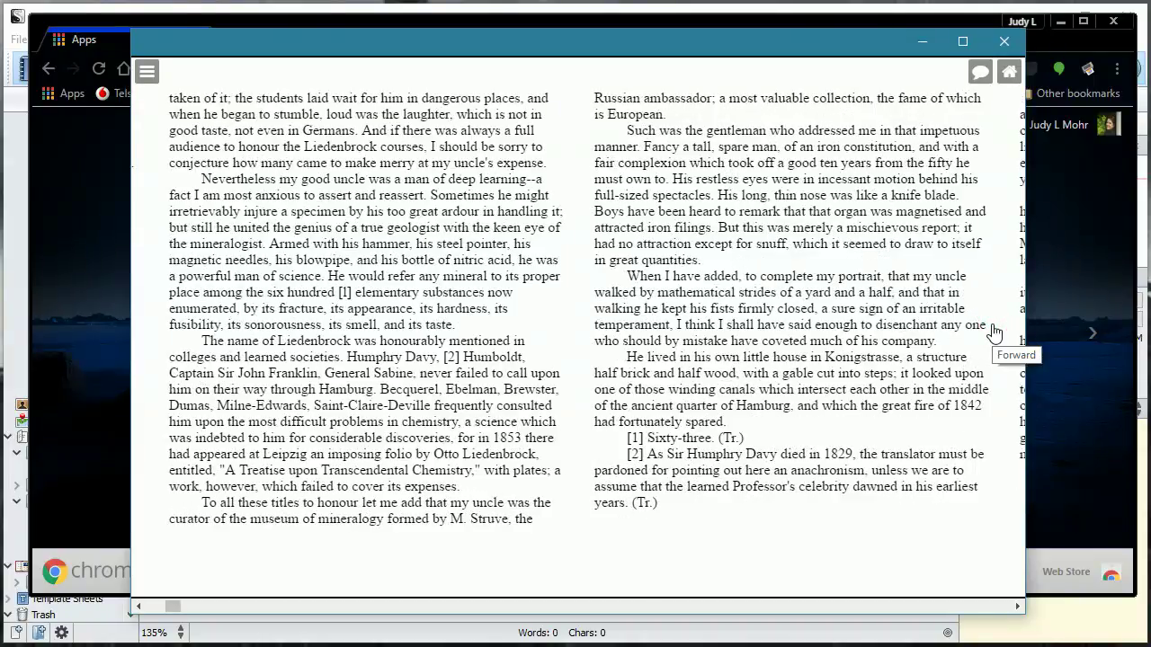
pyautogui.click(1005, 44)
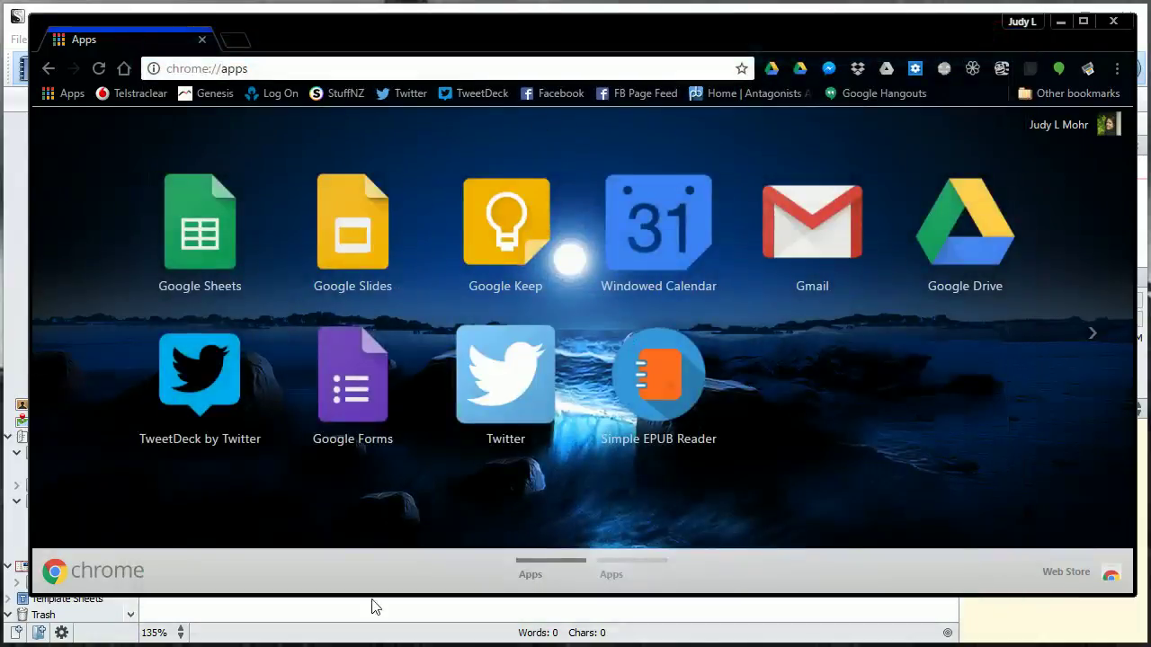
# Back in Scrivener, set the compile output to Kindle(Mobi) Book (.mobi) and check its Cover and Meta-Data pages
pyautogui.click(375, 607)
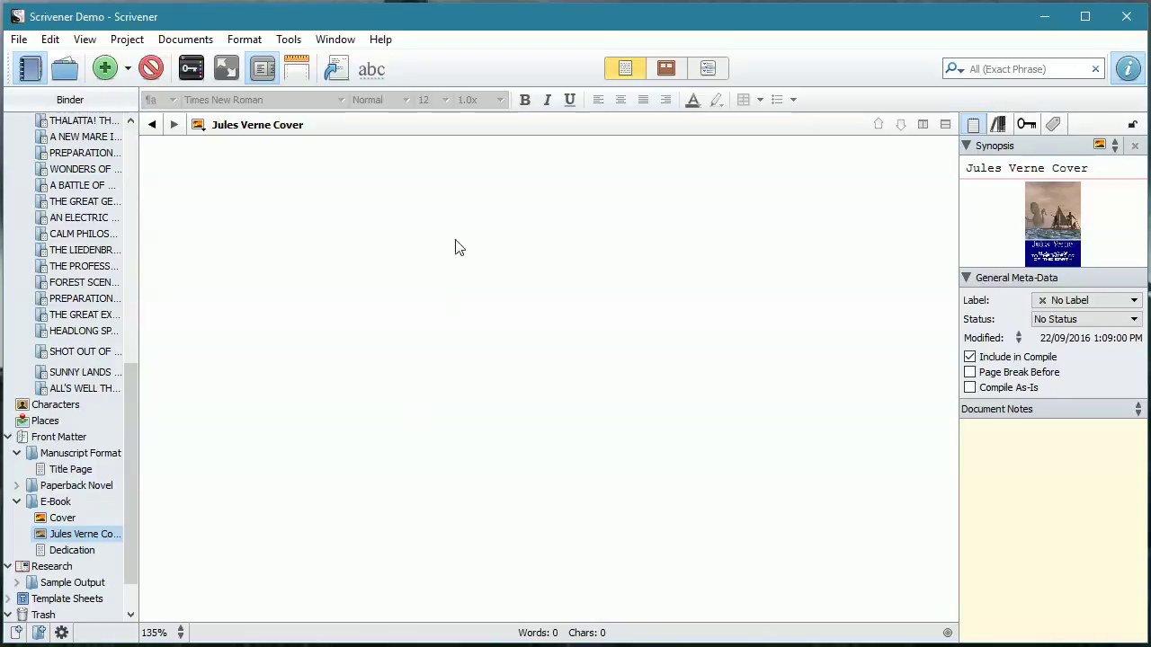
pyautogui.click(338, 71)
pyautogui.click(654, 544)
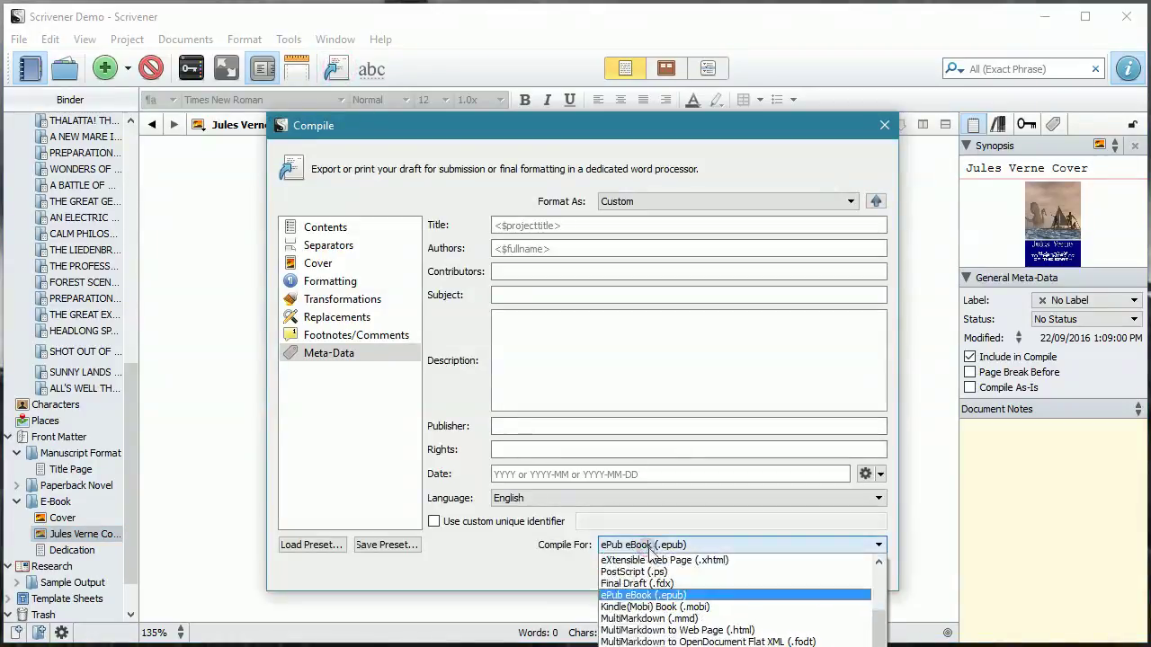
pyautogui.click(634, 607)
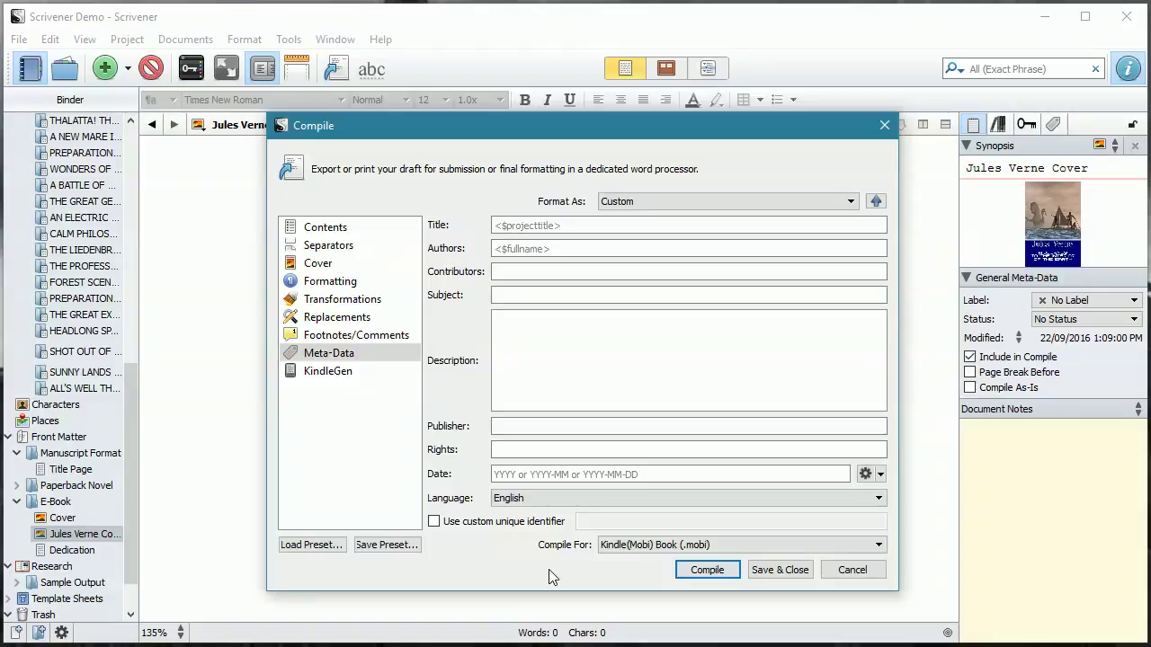
pyautogui.click(319, 266)
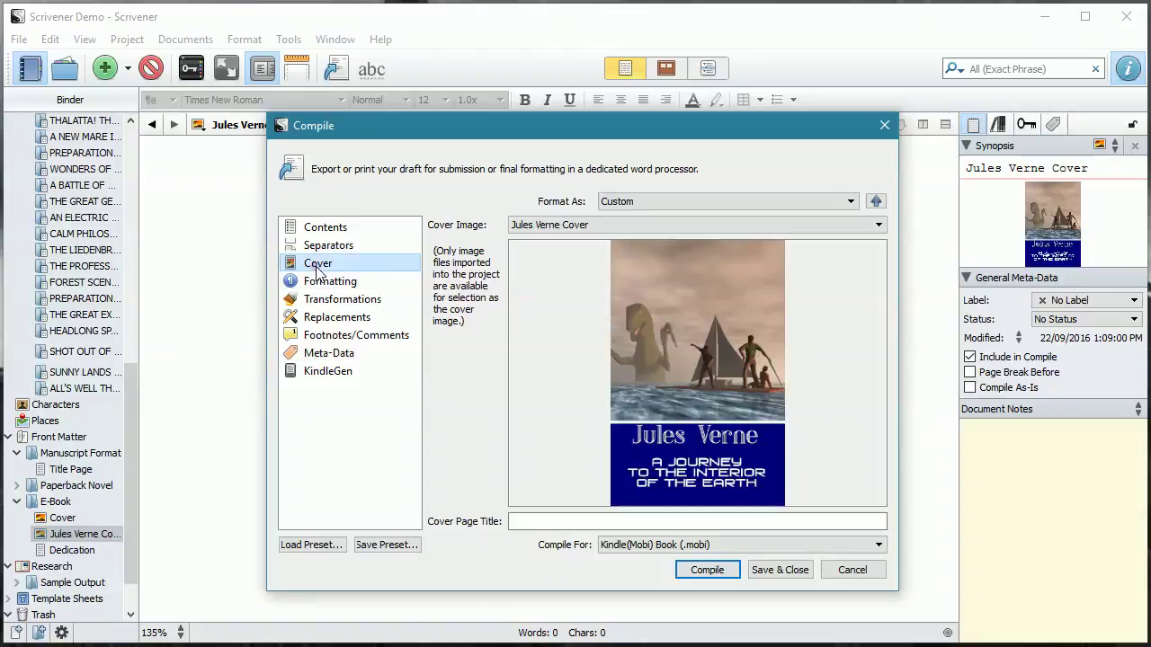
pyautogui.click(322, 353)
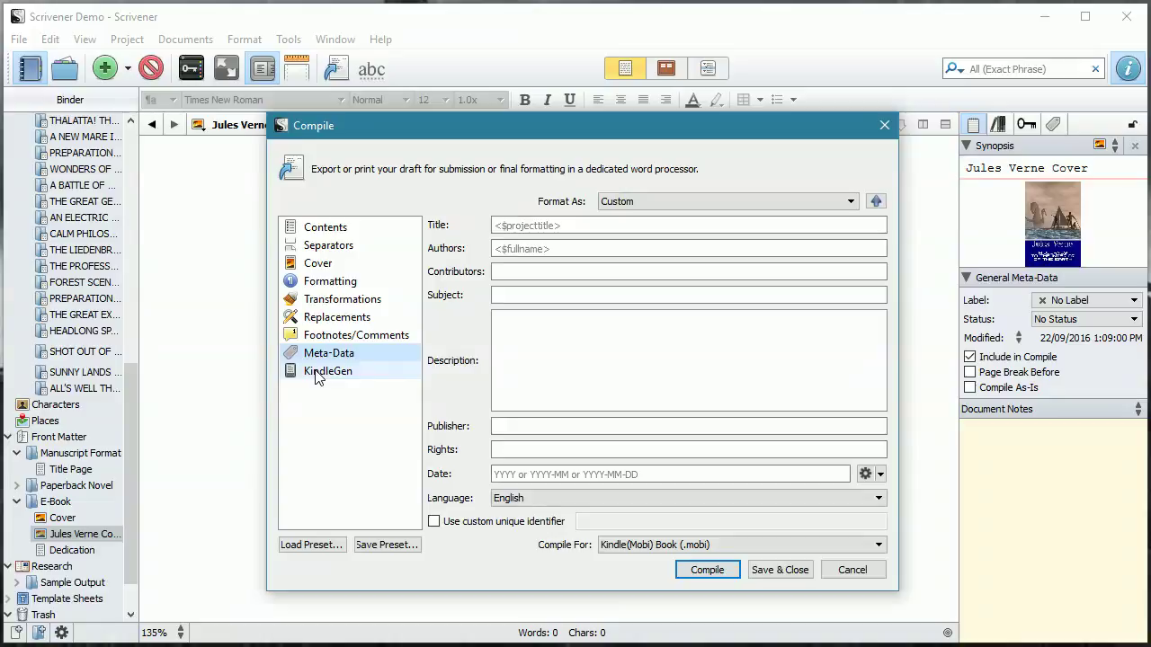
pyautogui.click(317, 372)
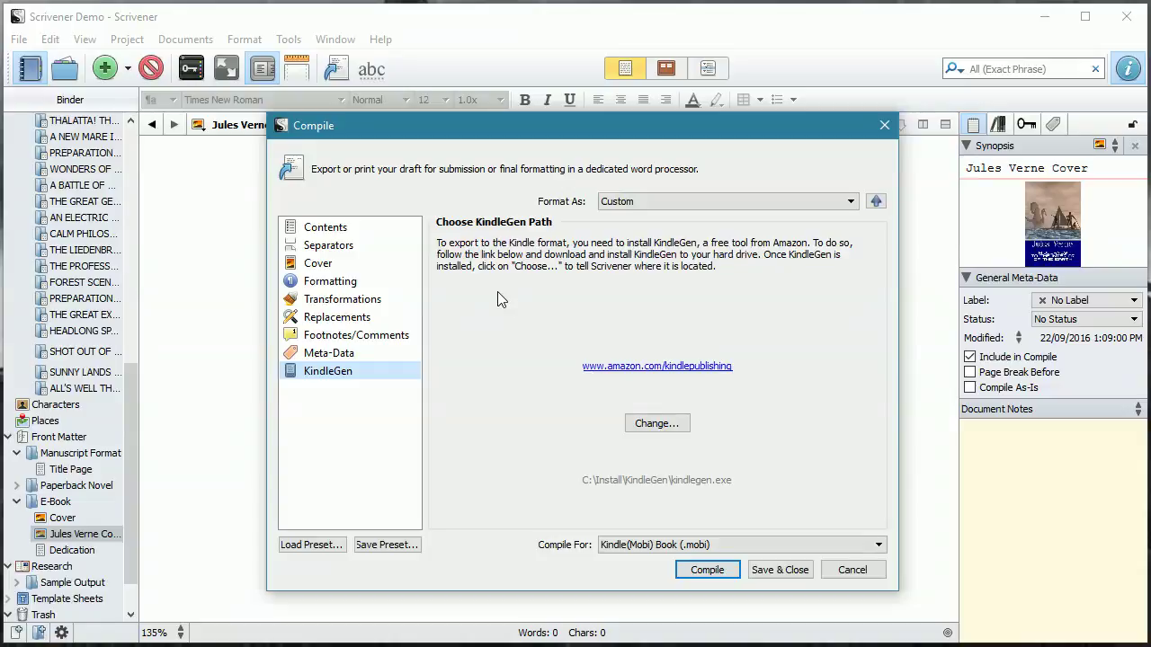
pyautogui.click(627, 367)
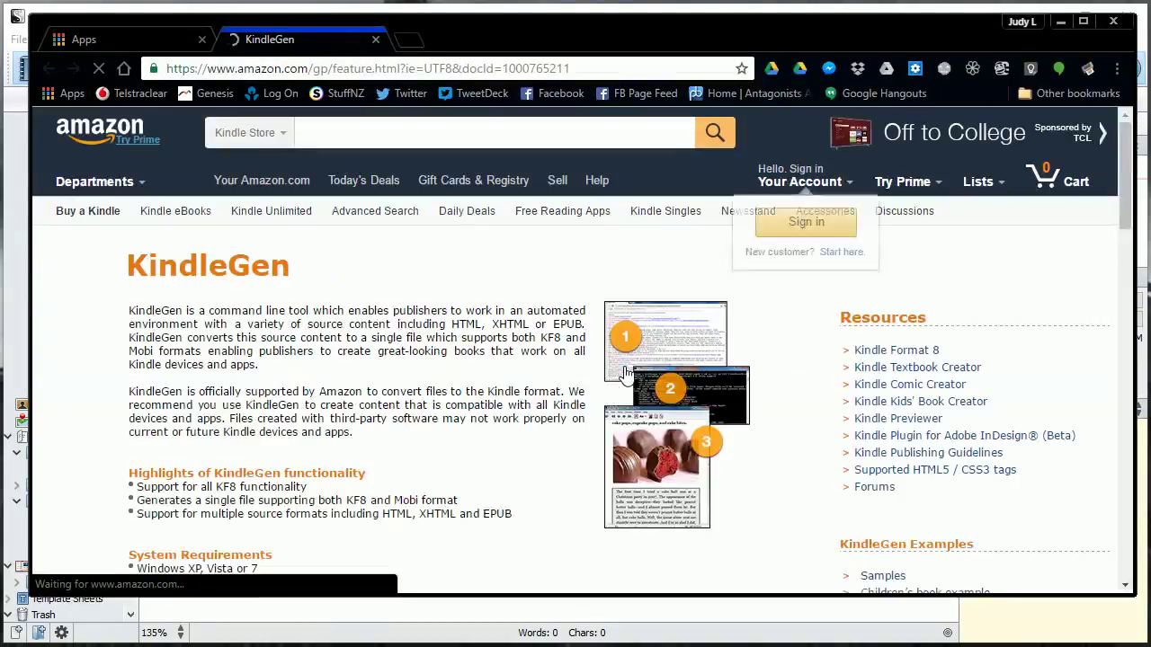
# Scroll to the KindleGen v2.9 downloads, then minimize Chrome to return to Scrivener
pyautogui.scroll(-4, 494, 392)
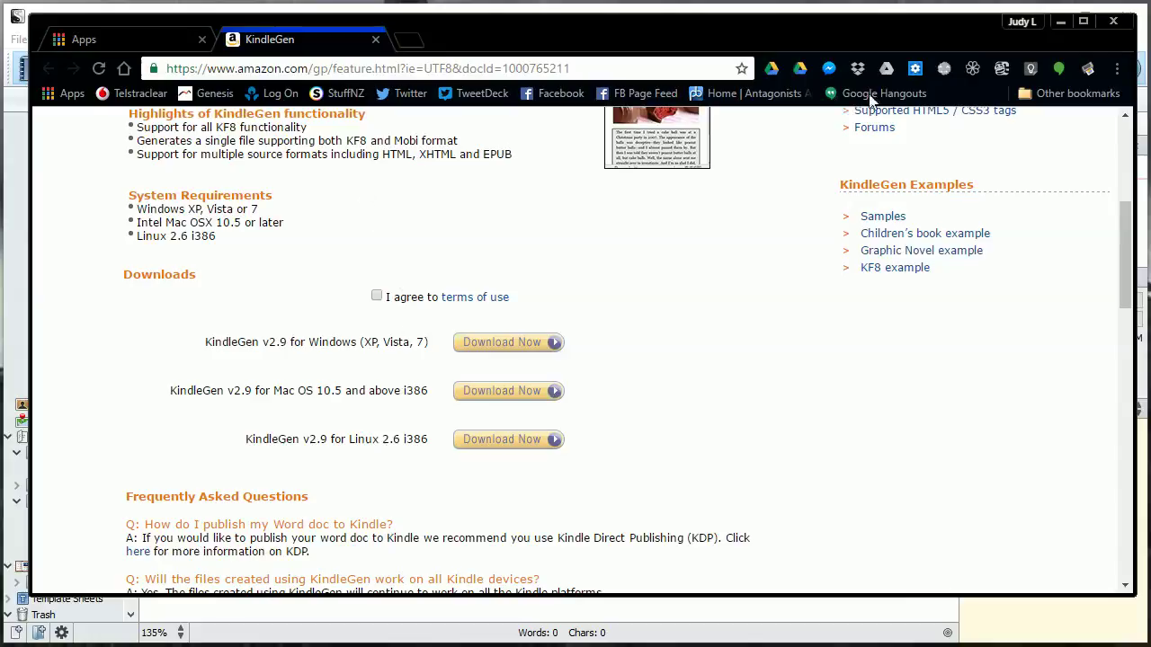
pyautogui.click(1061, 23)
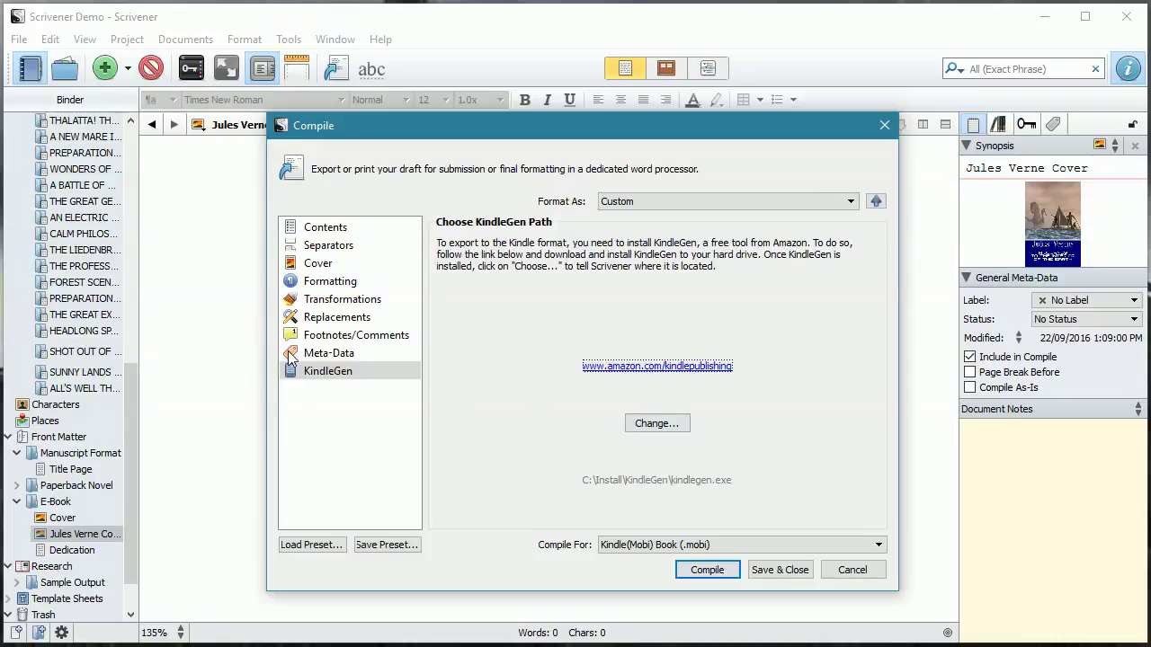
# Compile the manuscript contents to a Kindle book 'Jules Verne' on the Desktop and confirm success
pyautogui.click(331, 226)
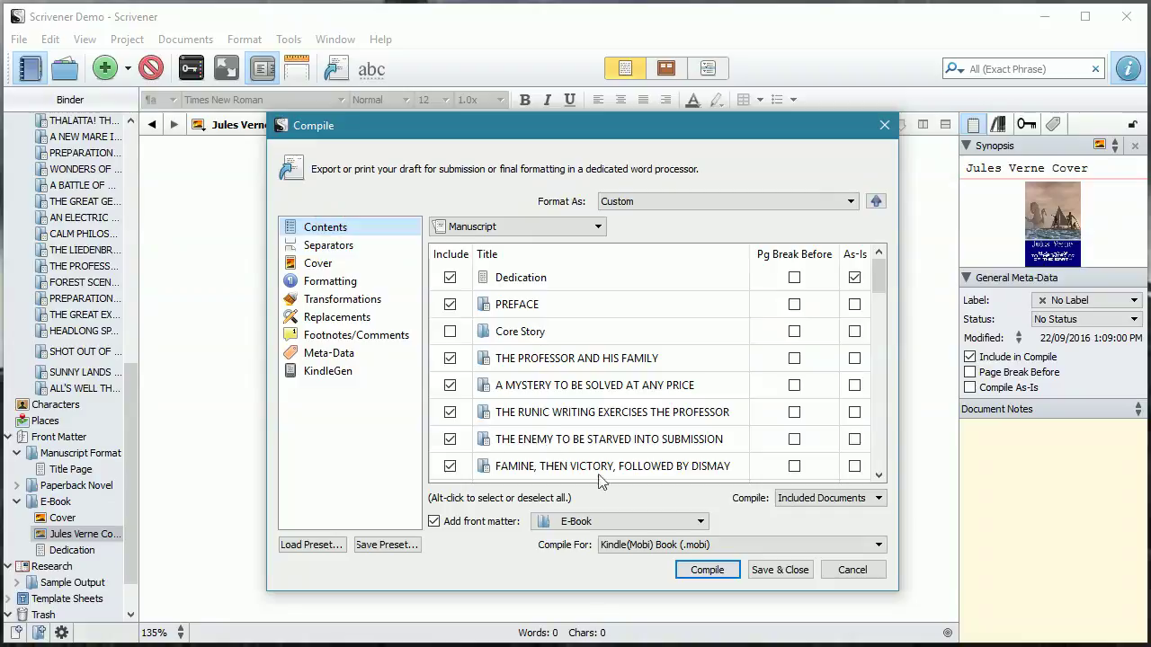
pyautogui.click(718, 576)
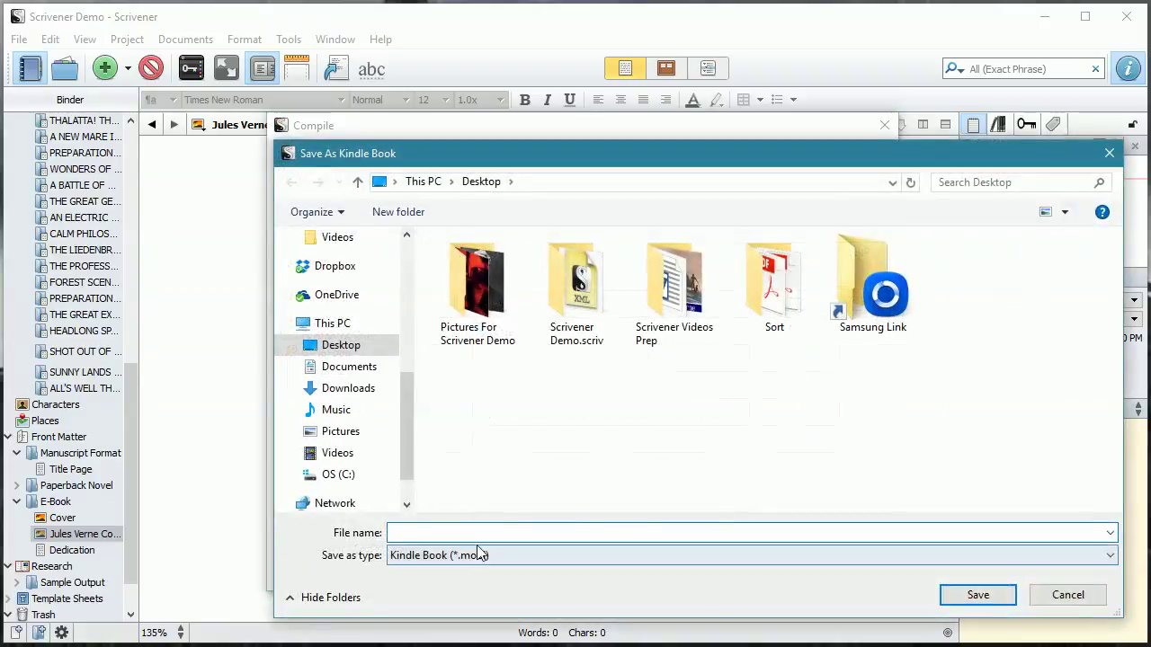
pyautogui.click(470, 534)
pyautogui.write('Ju')
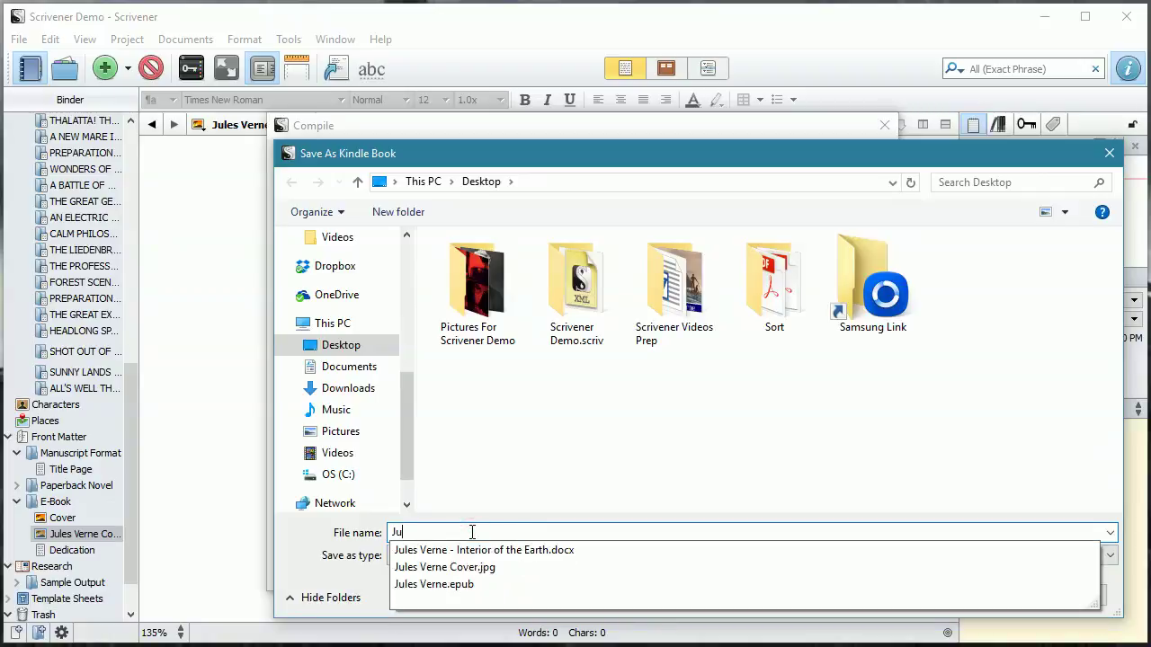
pyautogui.write('les Verne')
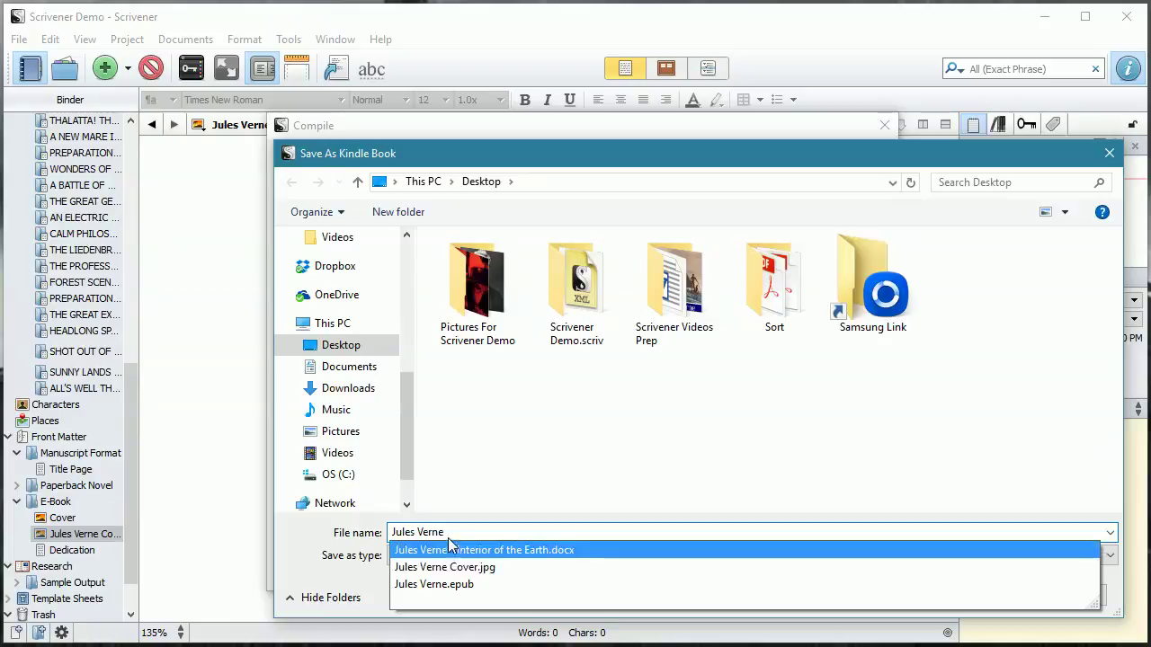
pyautogui.click(450, 530)
pyautogui.press('Return')
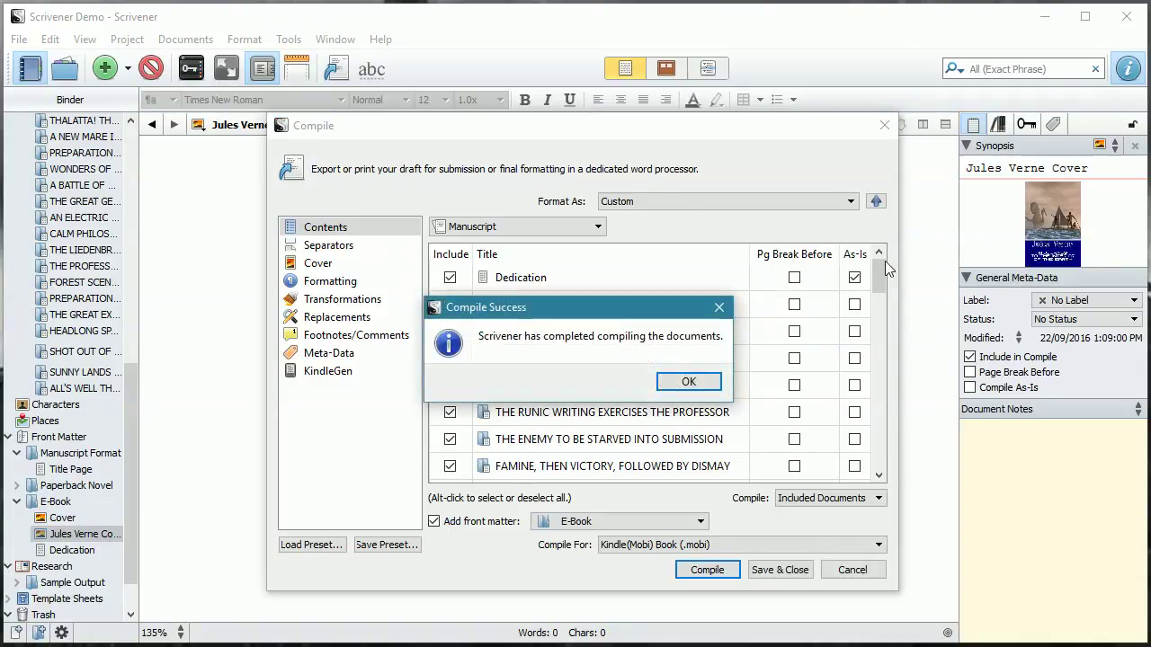
pyautogui.click(686, 383)
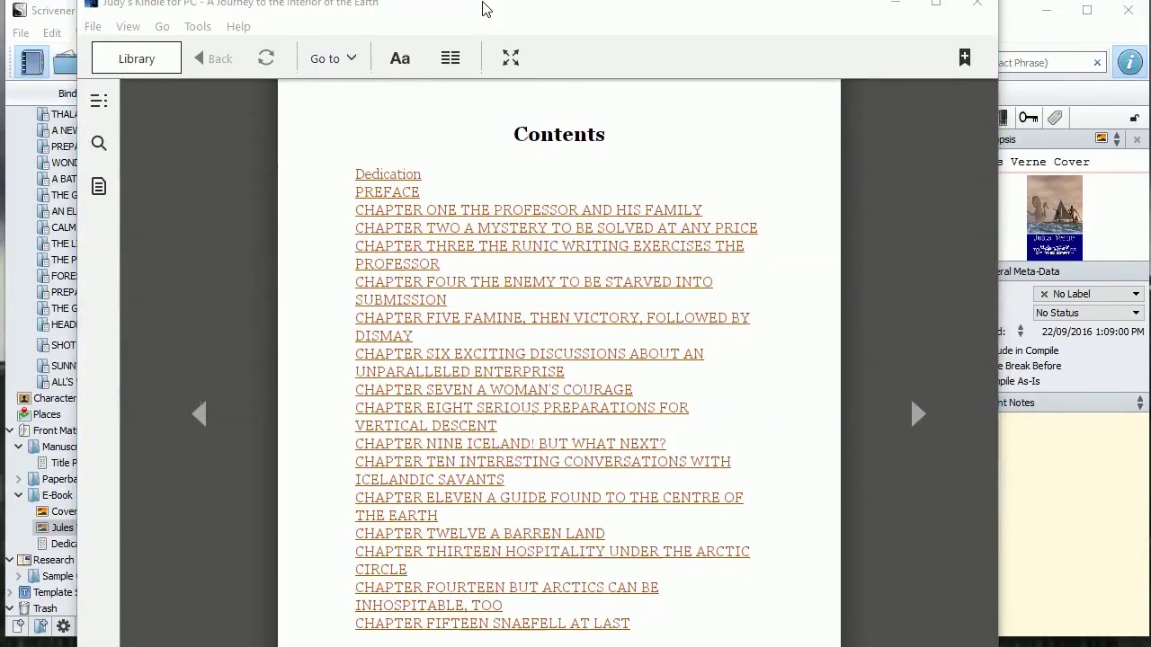
# Reposition the Kindle for PC window, widening and shortening it so contents and location bar show
pyautogui.click(481, 7)
pyautogui.moveTo(479, 8); pyautogui.dragTo(478, 19)
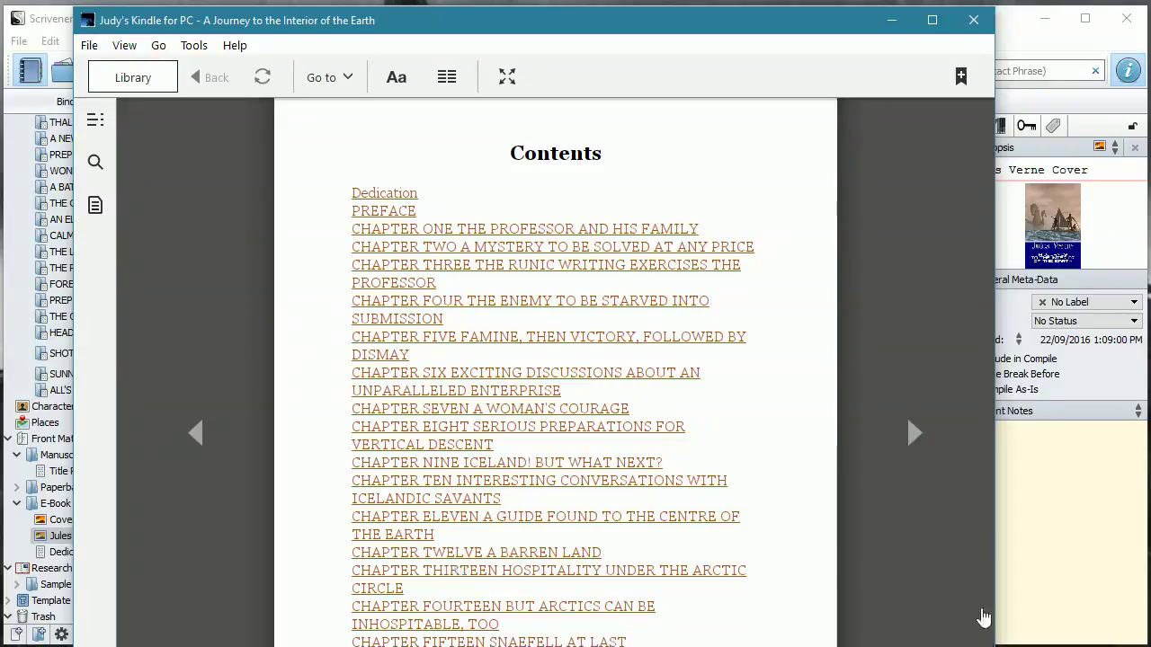
pyautogui.moveTo(994, 629); pyautogui.dragTo(1129, 607)
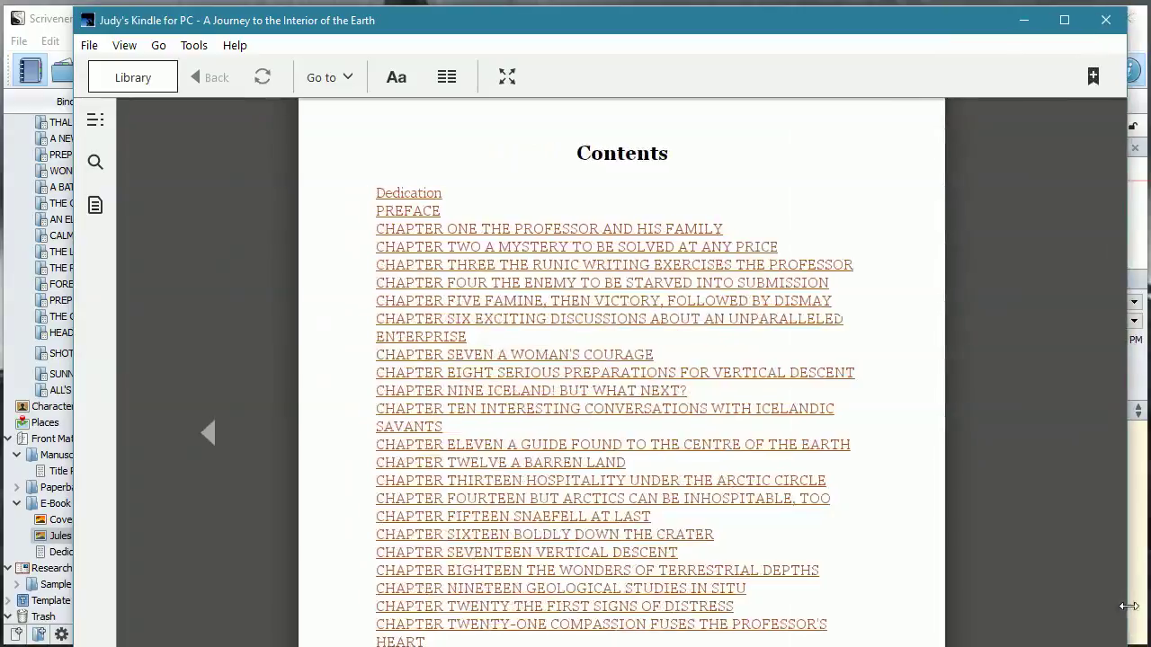
pyautogui.moveTo(1006, 643)
pyautogui.mouseDown()
pyautogui.moveTo(1007, 615)
pyautogui.moveTo(1010, 634)
pyautogui.mouseUp()
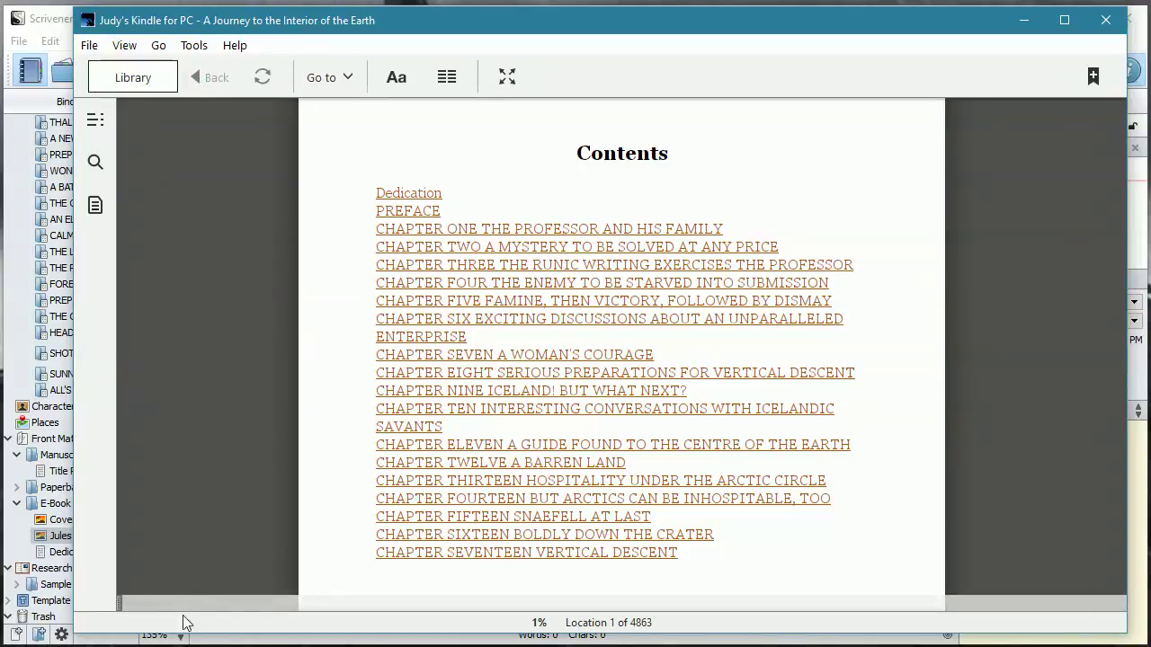
# Jump to the book's cover and page through the contents, dedication and preface
pyautogui.click(115, 604)
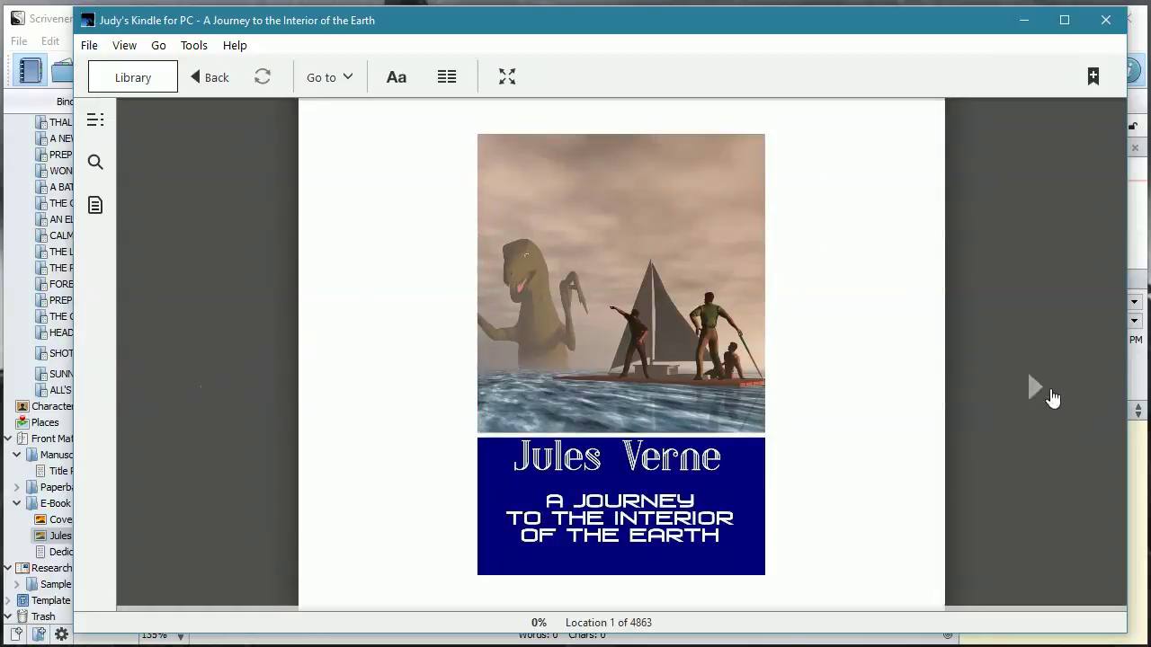
pyautogui.click(1035, 393)
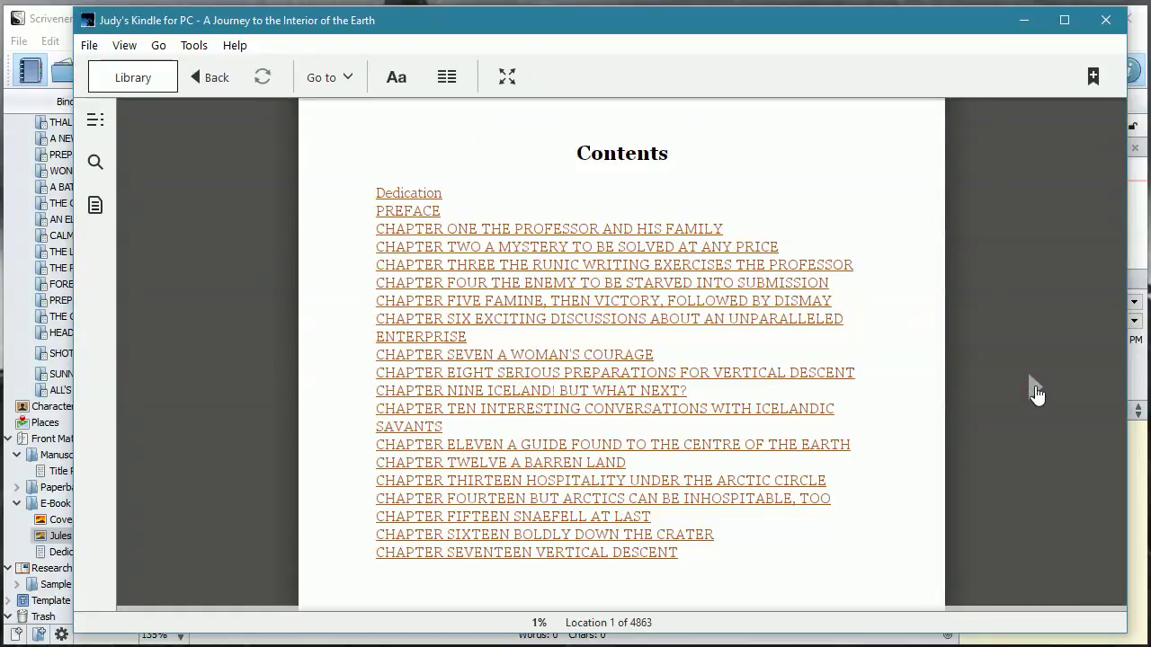
pyautogui.click(1036, 393)
pyautogui.click(1036, 393)
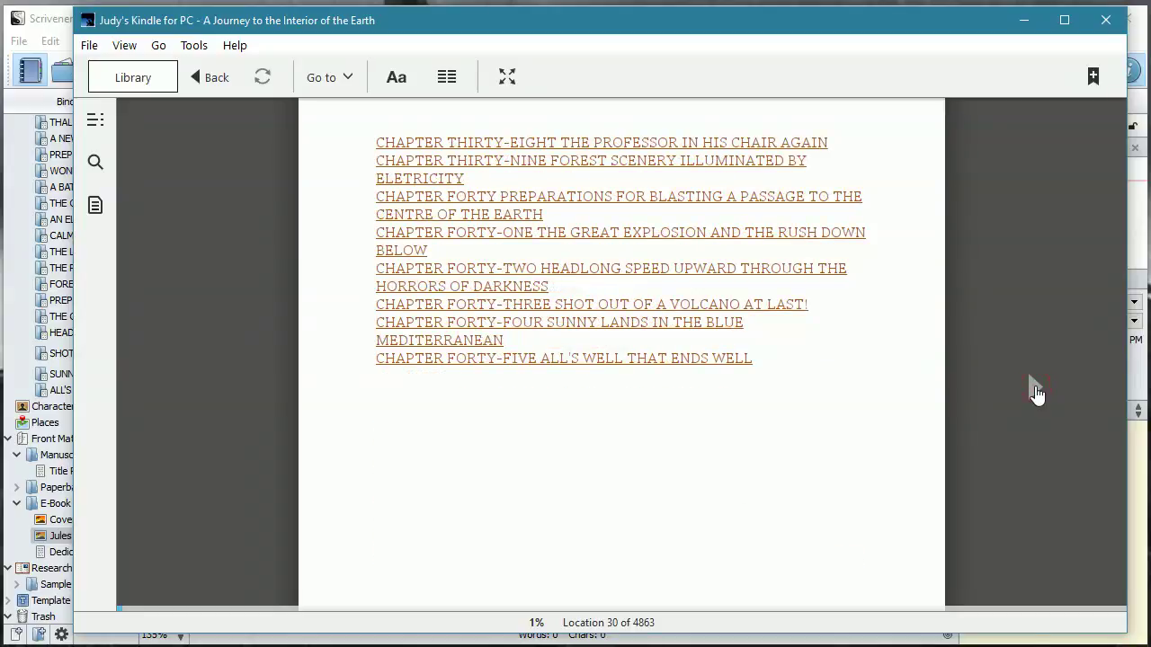
pyautogui.click(1036, 393)
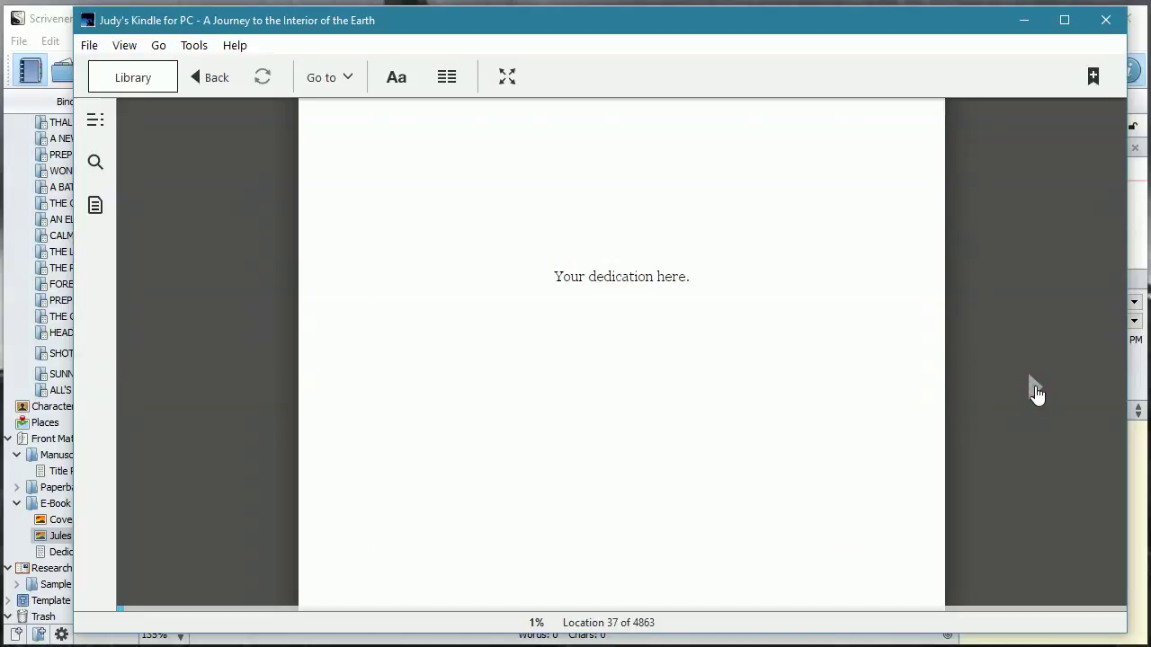
pyautogui.click(1036, 392)
pyautogui.click(1036, 392)
pyautogui.click(1036, 392)
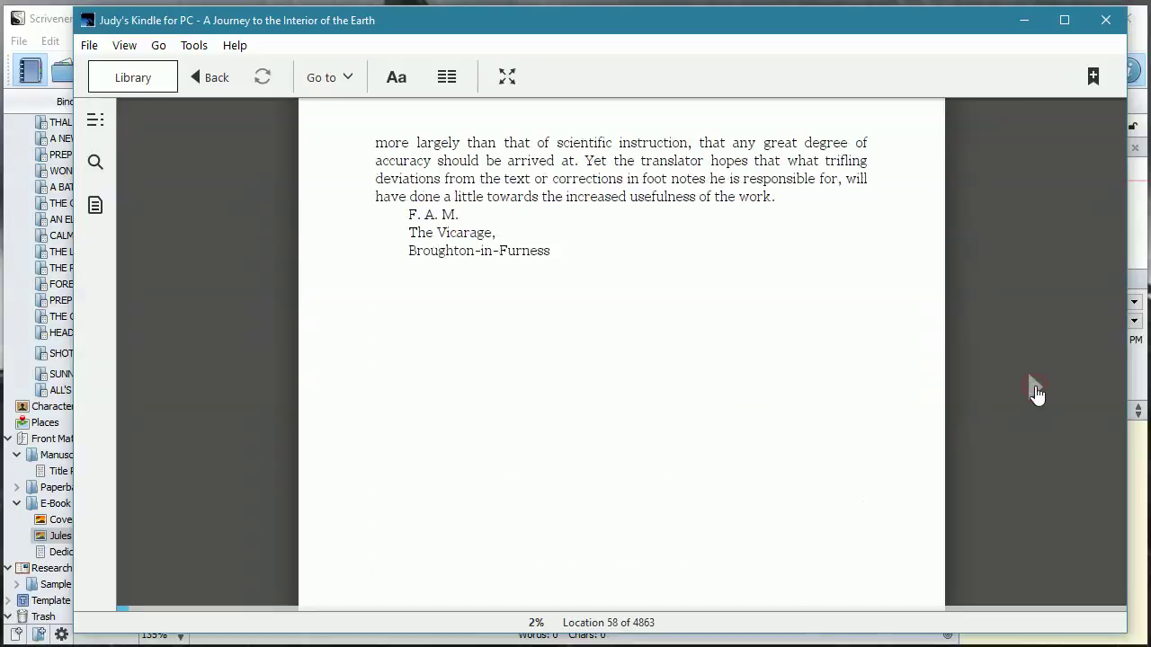
# Page through Chapter One to the start of Chapter Two, at Location 134 of 4863
pyautogui.click(1036, 393)
pyautogui.click(1035, 392)
pyautogui.click(1035, 393)
pyautogui.click(1036, 392)
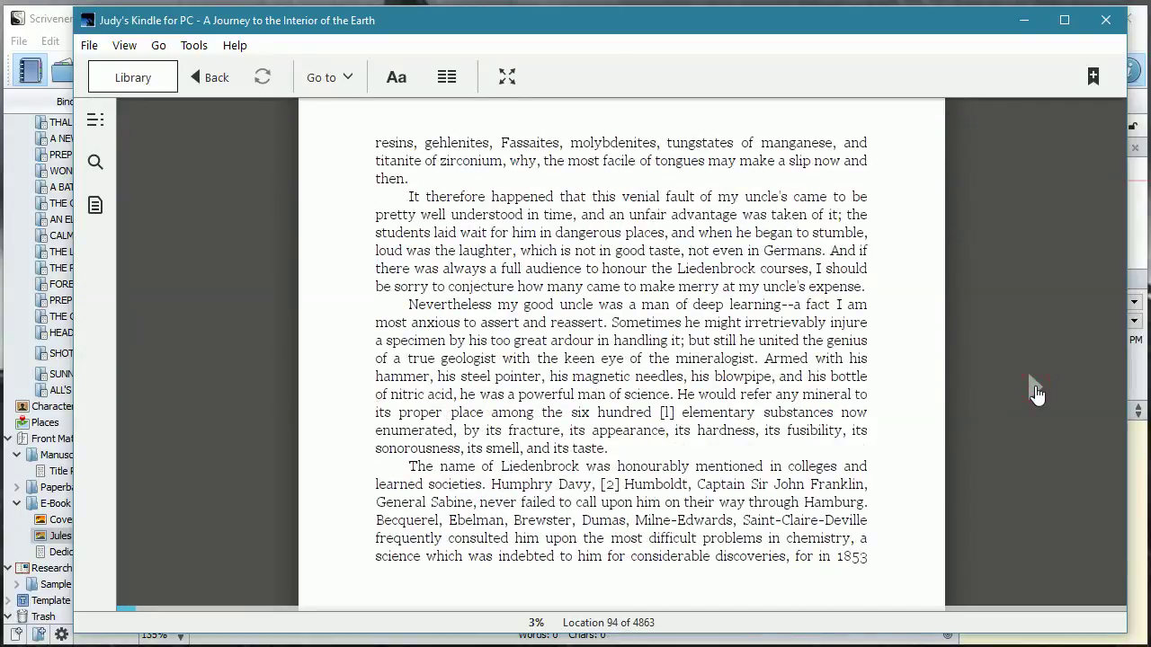
pyautogui.click(1035, 393)
pyautogui.click(1036, 393)
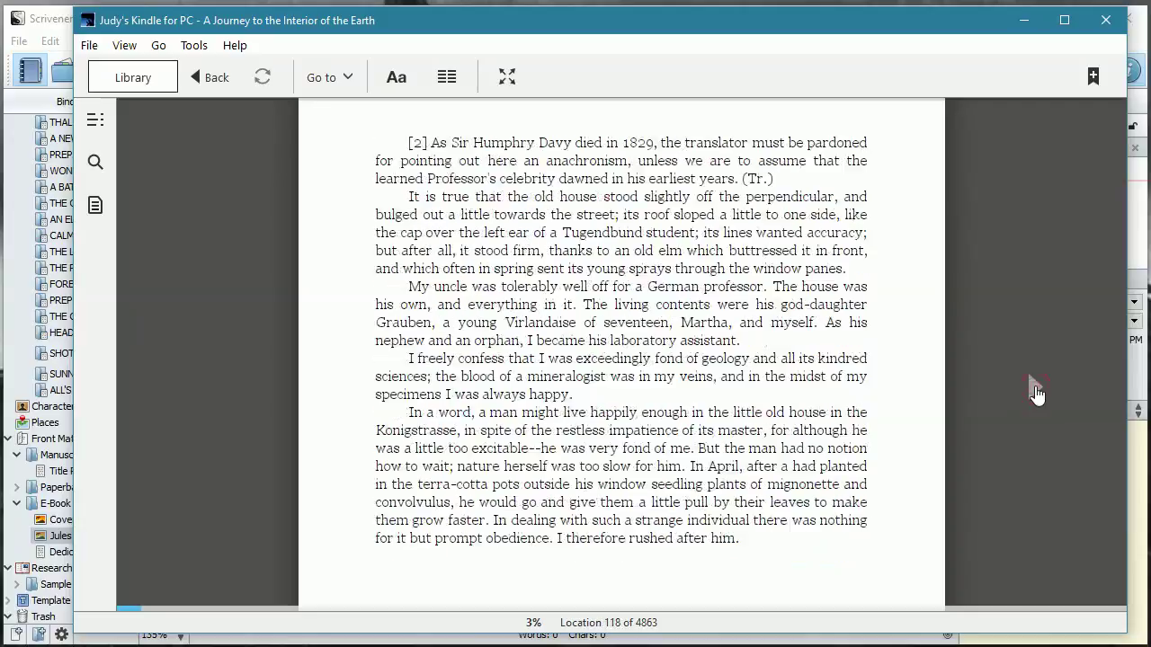
pyautogui.click(1035, 392)
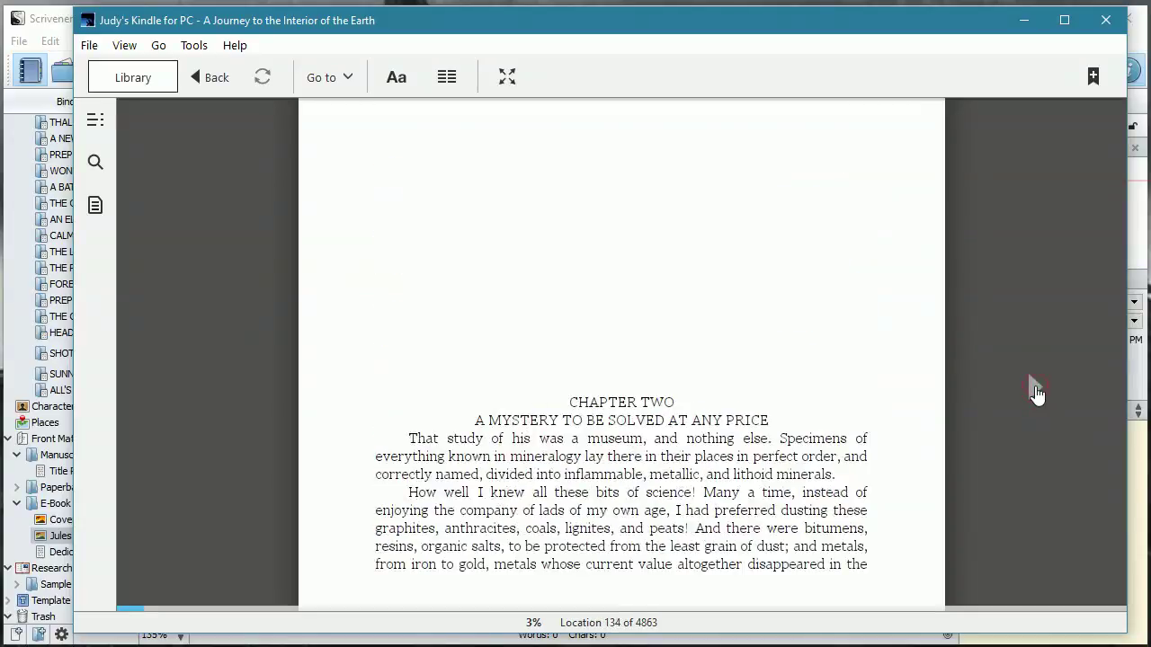